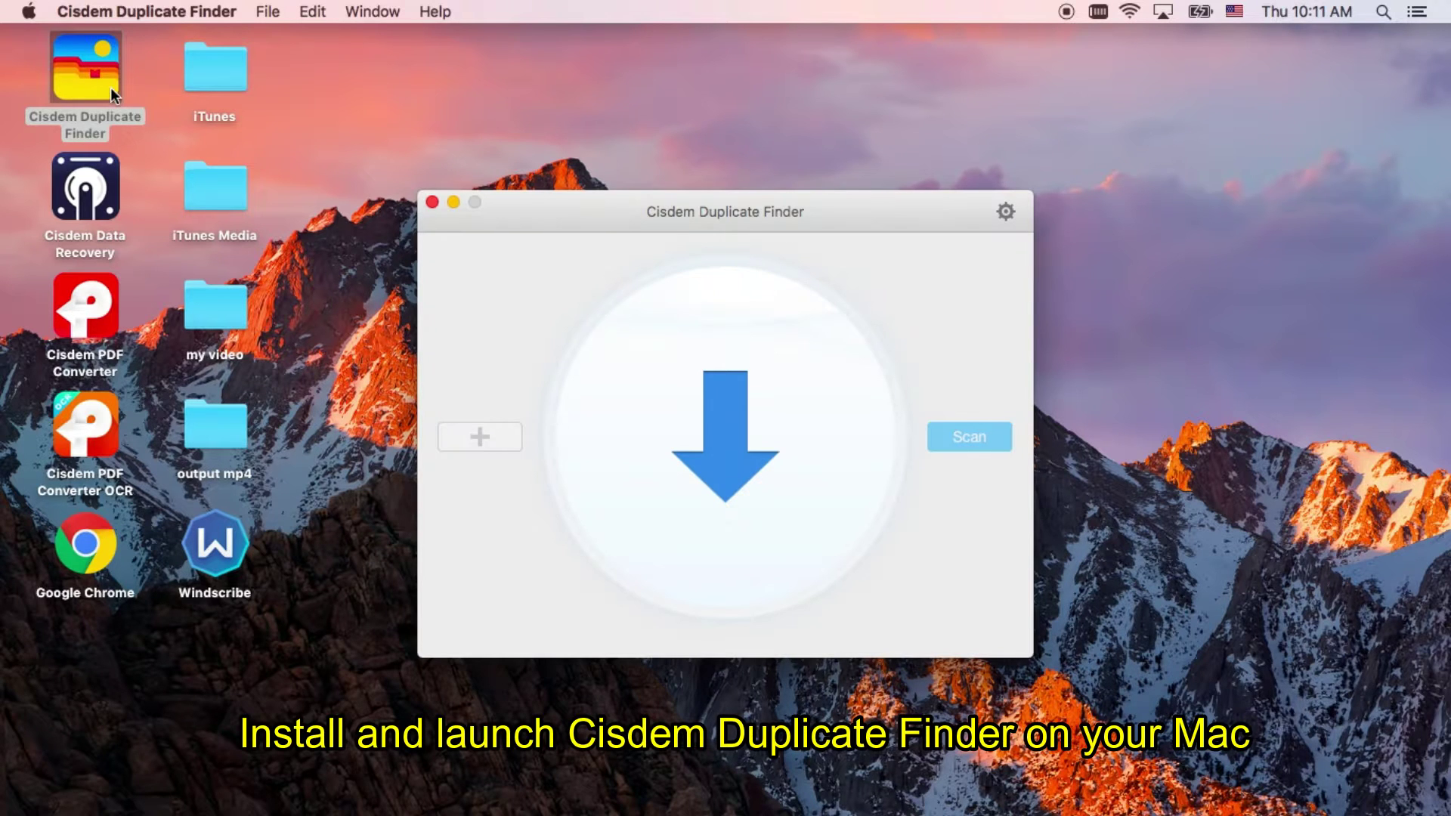
# Add the iTunes and iTunes Media folders from the desktop to the duplicate scan
pyautogui.moveTo(209, 82); pyautogui.dragTo(580, 447)
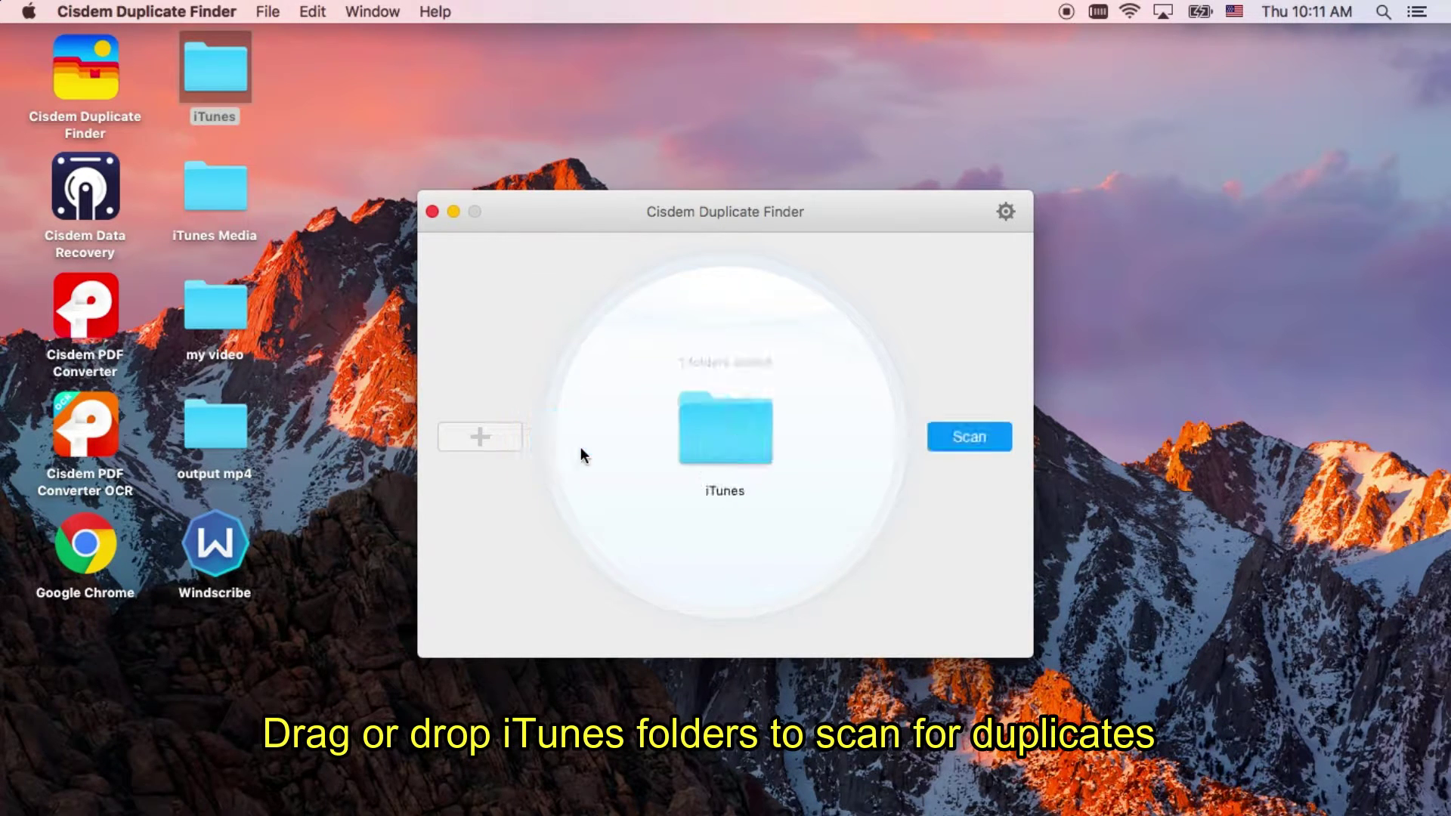
pyautogui.moveTo(216, 200); pyautogui.dragTo(816, 431)
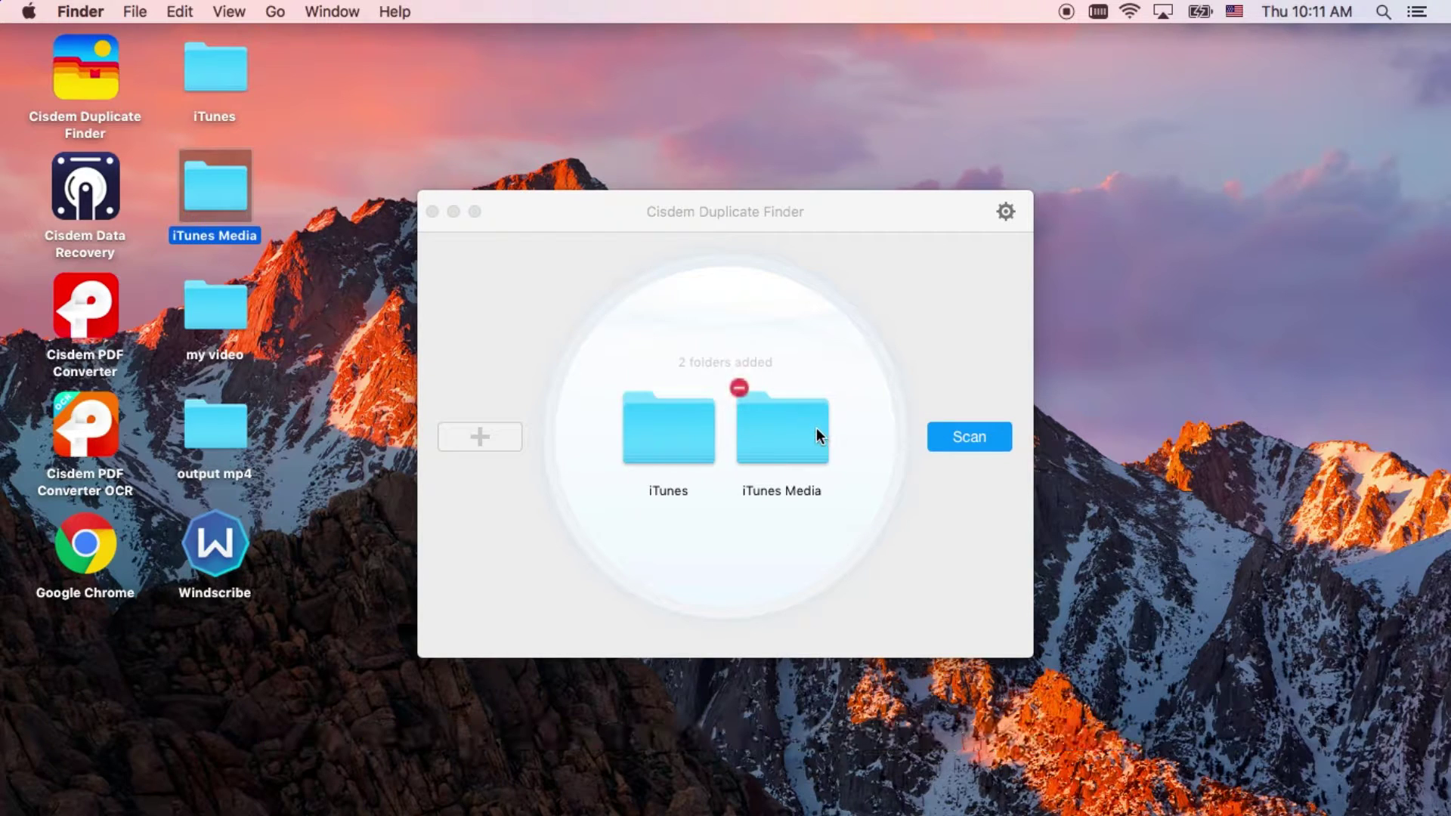
# Set the removal method for duplicates to Move to Trash in the general preferences
pyautogui.click(1012, 217)
pyautogui.click(1009, 214)
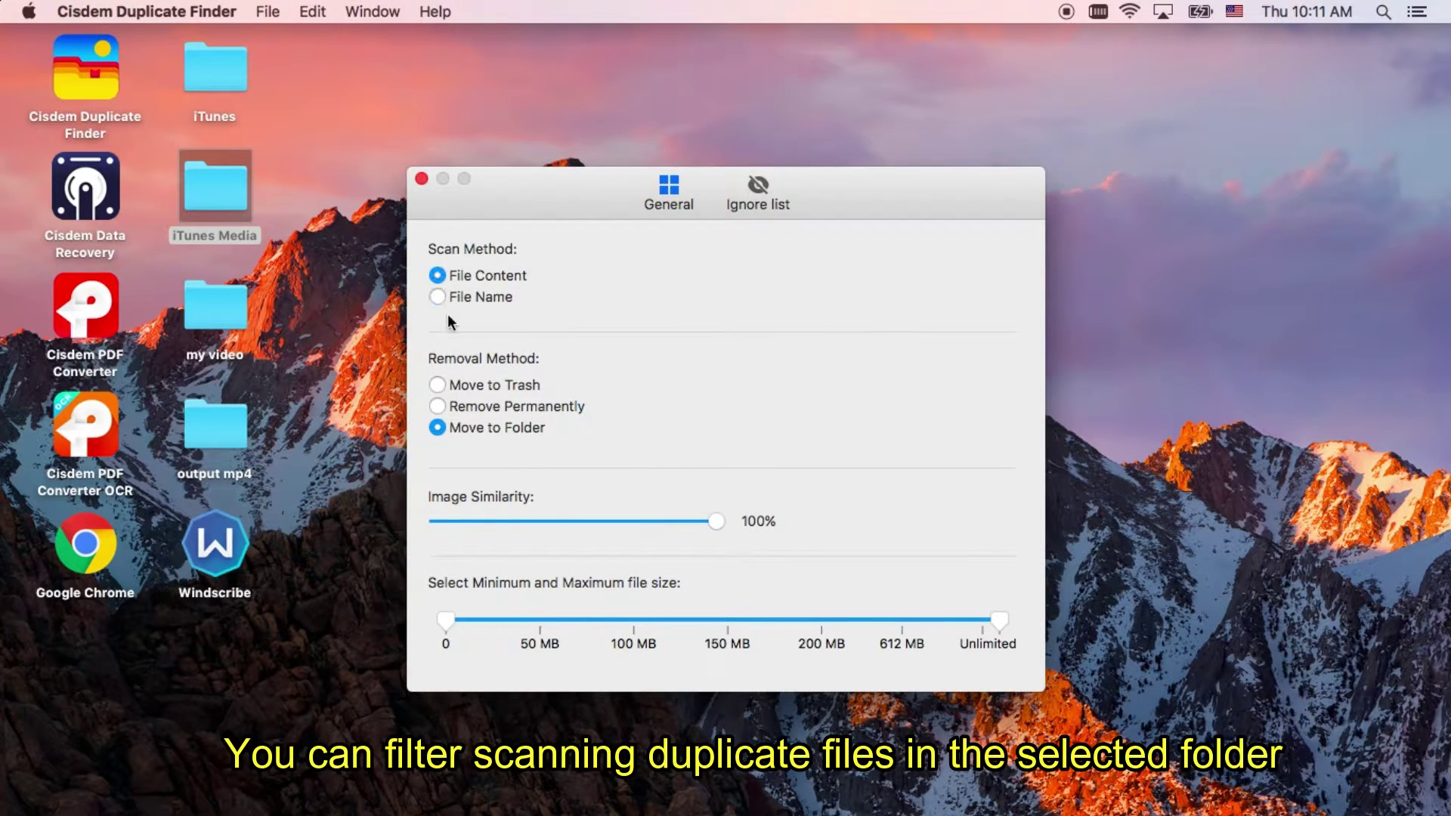
pyautogui.click(436, 408)
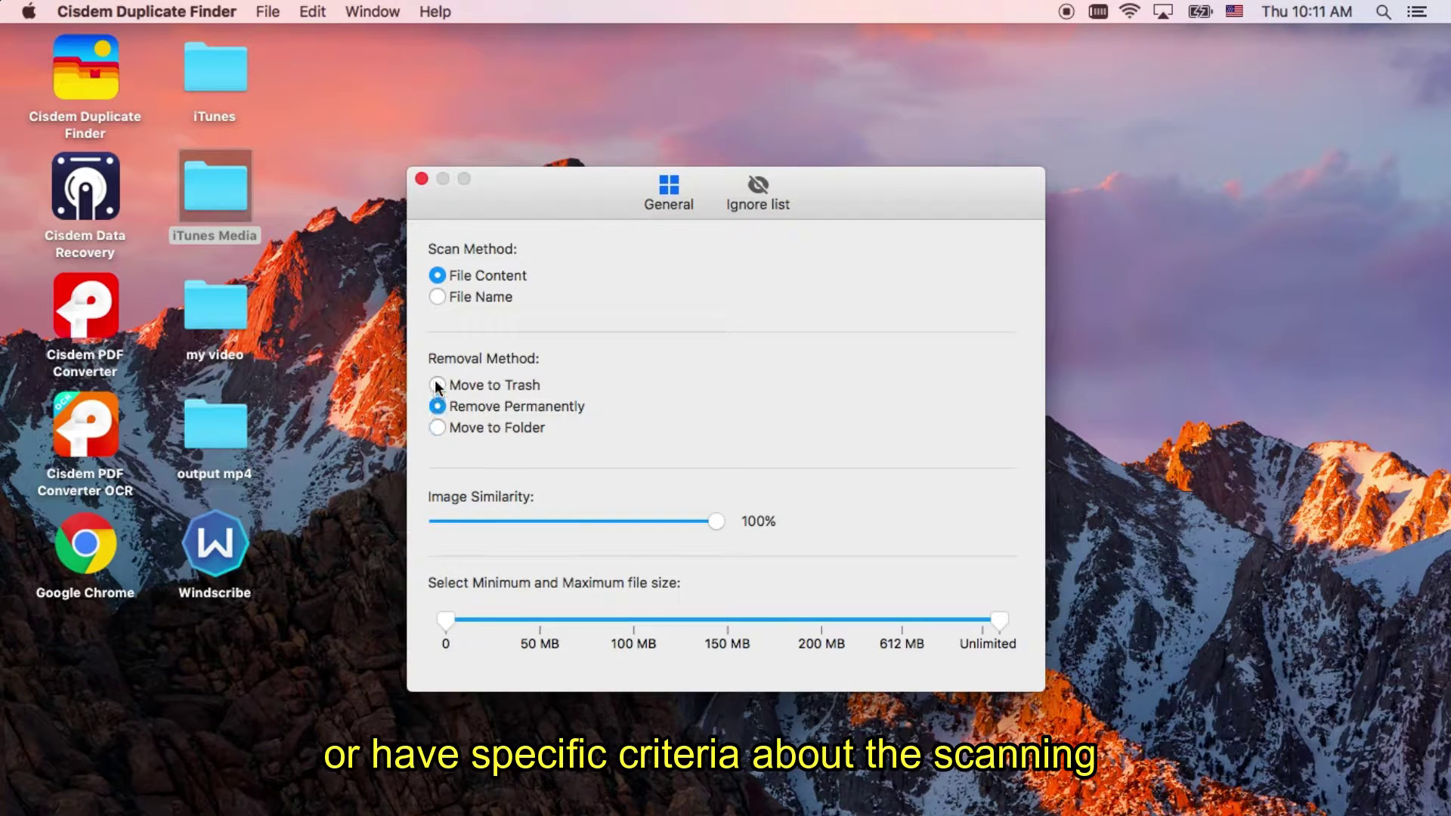
pyautogui.click(436, 385)
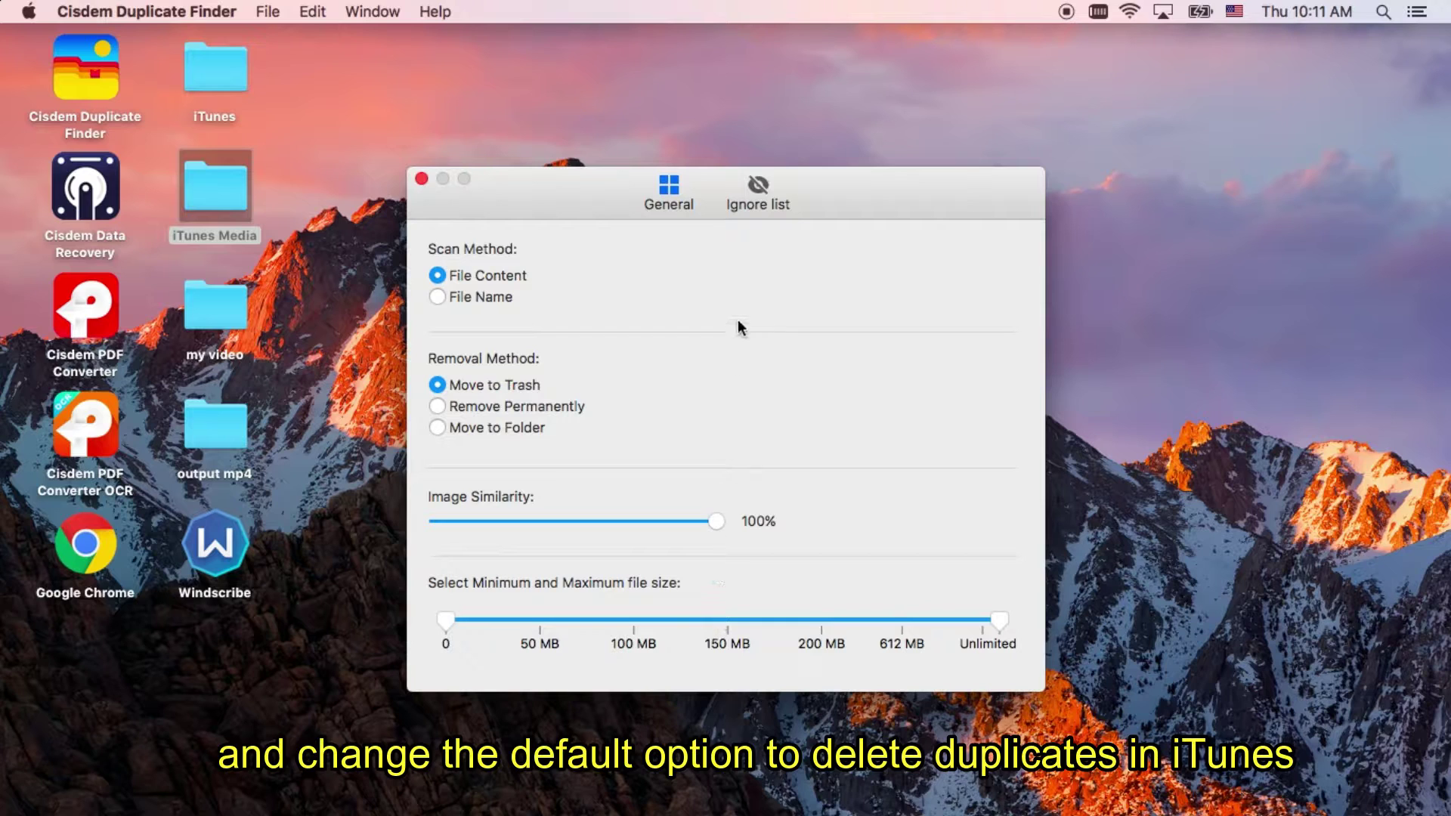
# Add the file "How to Convert PDF to Powerpoint on Mac .mov" from the output mp4 folder to the ignored folders and files
pyautogui.click(754, 204)
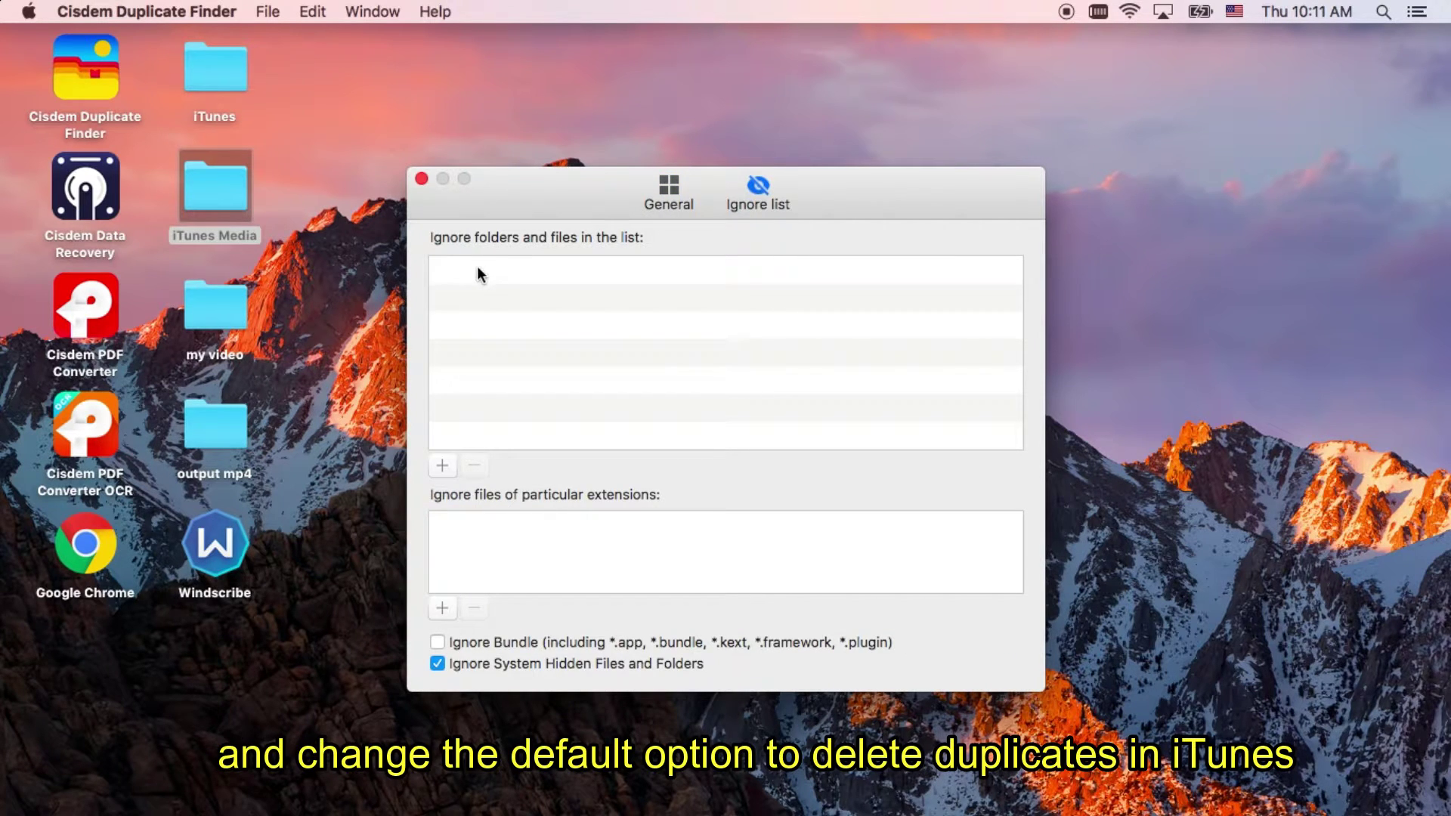
pyautogui.click(442, 464)
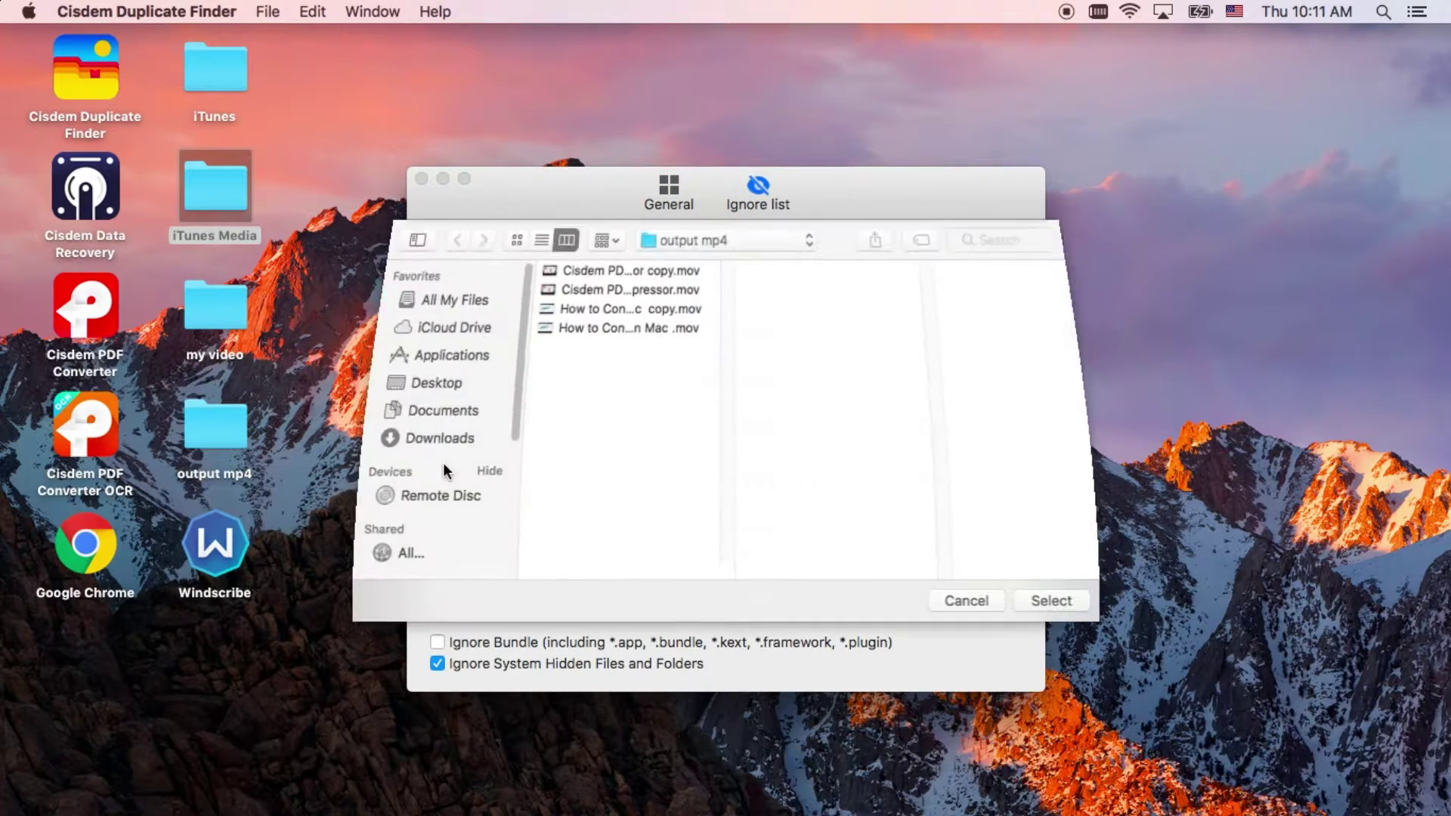
pyautogui.click(598, 313)
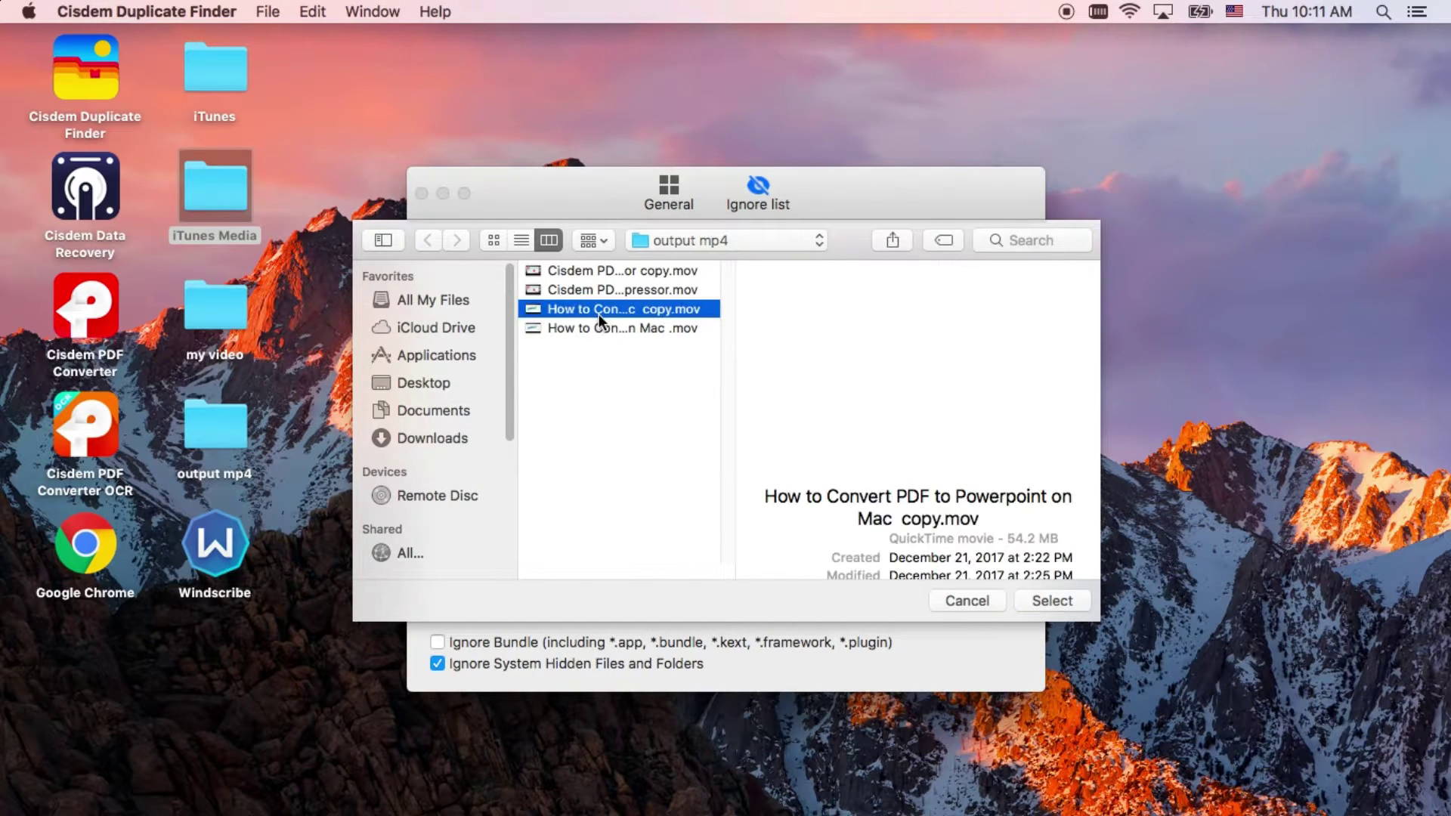
pyautogui.click(600, 327)
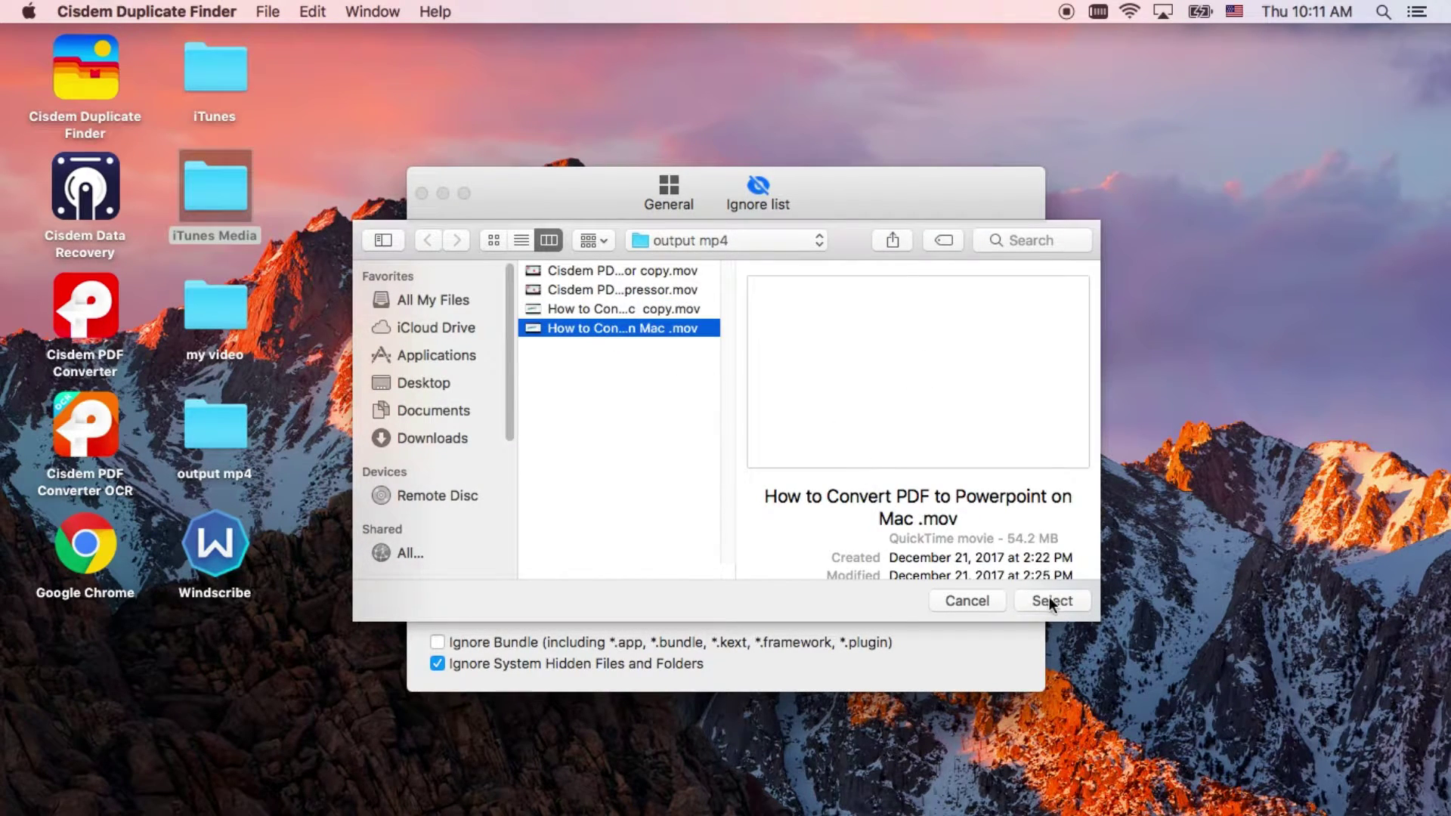
pyautogui.click(1049, 596)
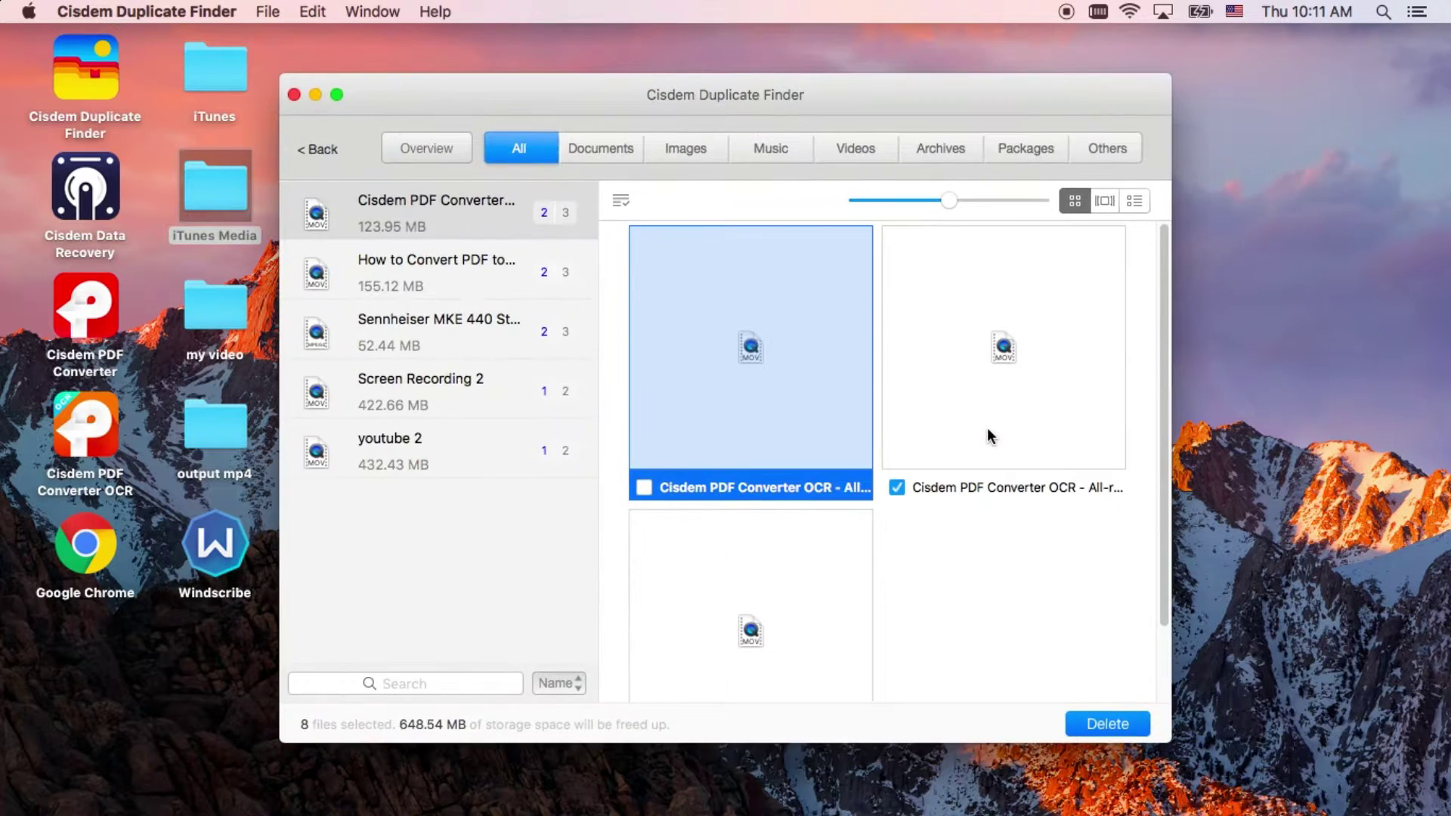
# Examine the scan overview and the duplicates in each file category, from Documents through Others
pyautogui.click(428, 165)
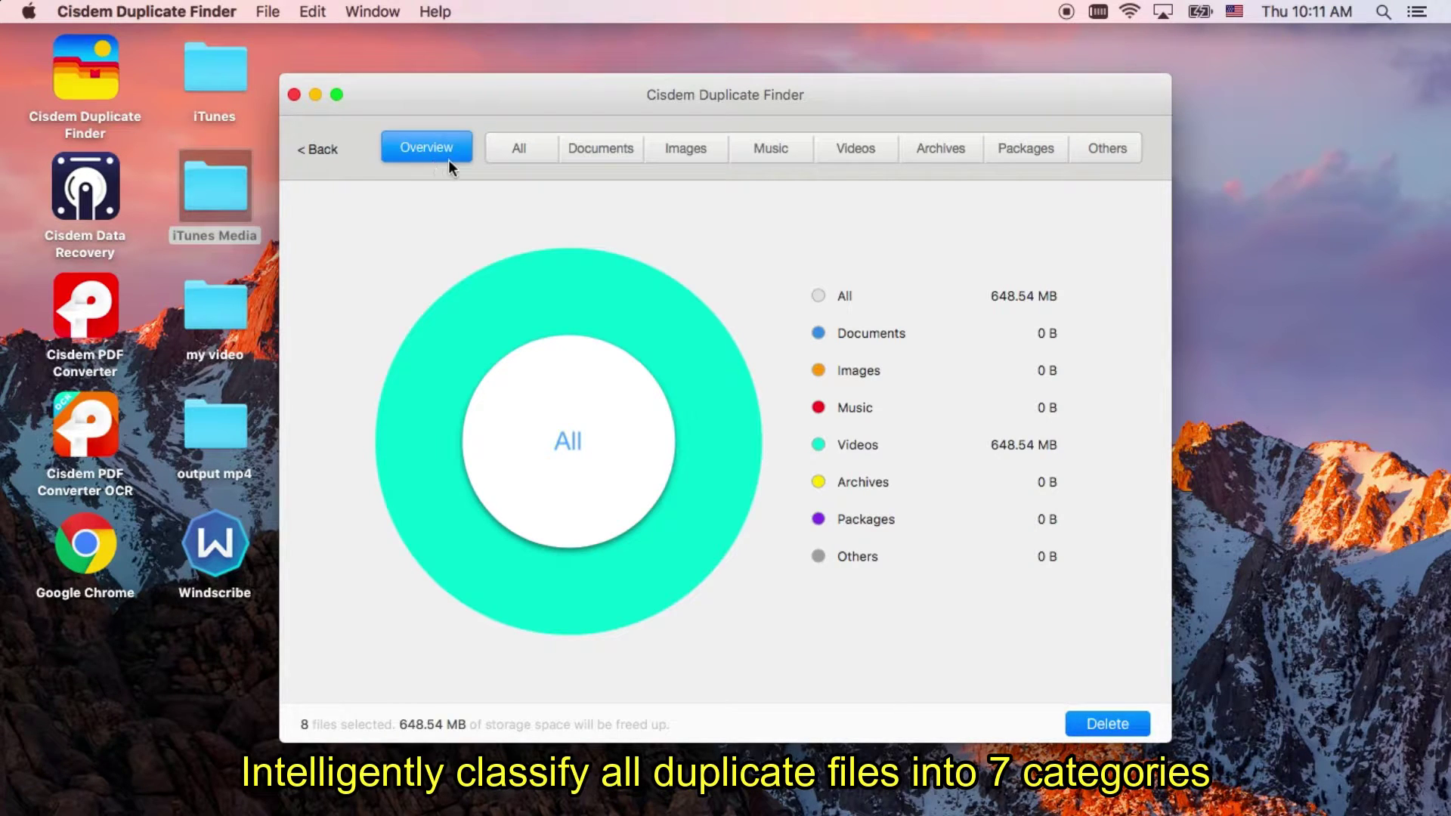
pyautogui.click(510, 156)
pyautogui.click(588, 154)
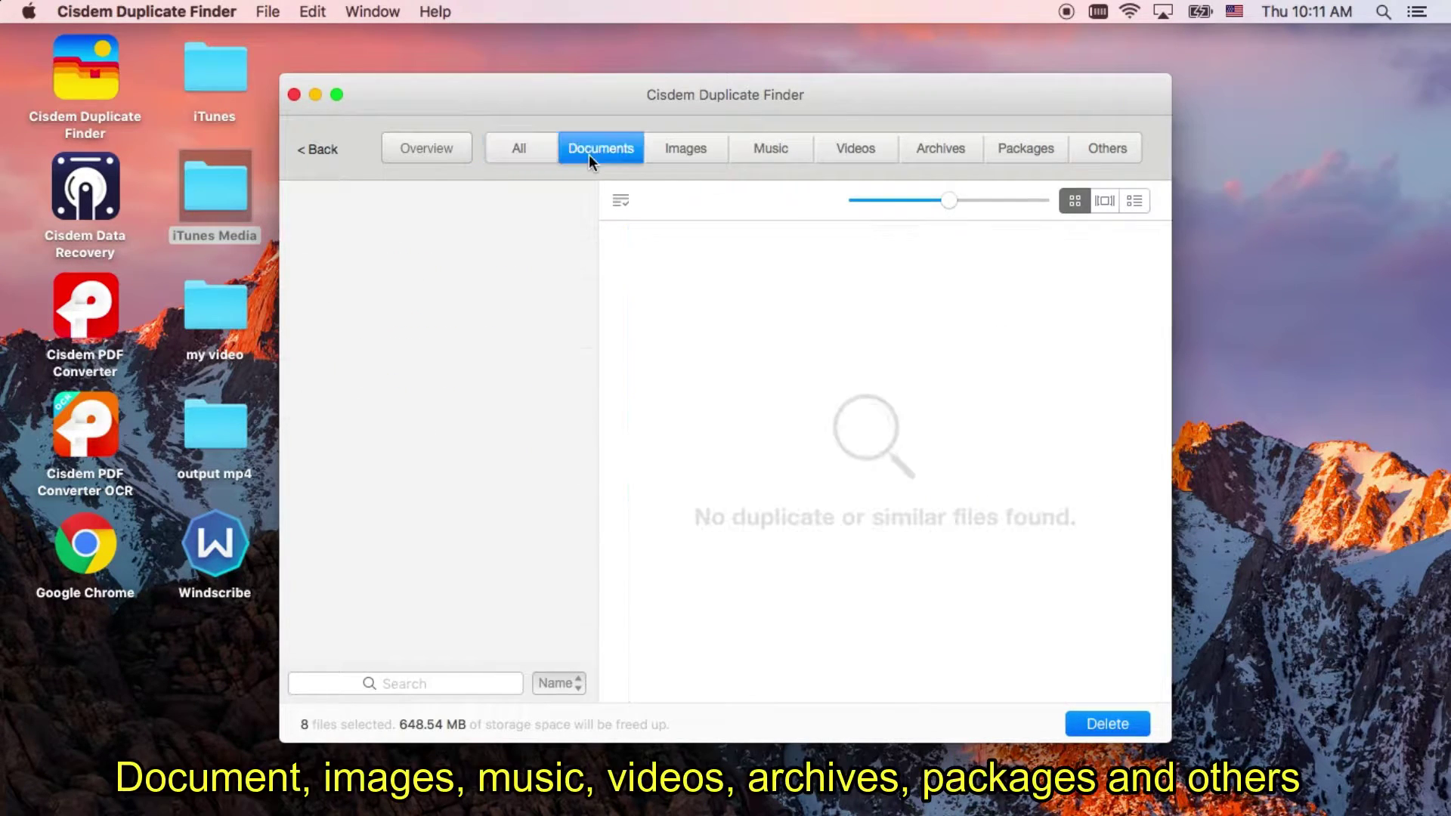
pyautogui.click(696, 146)
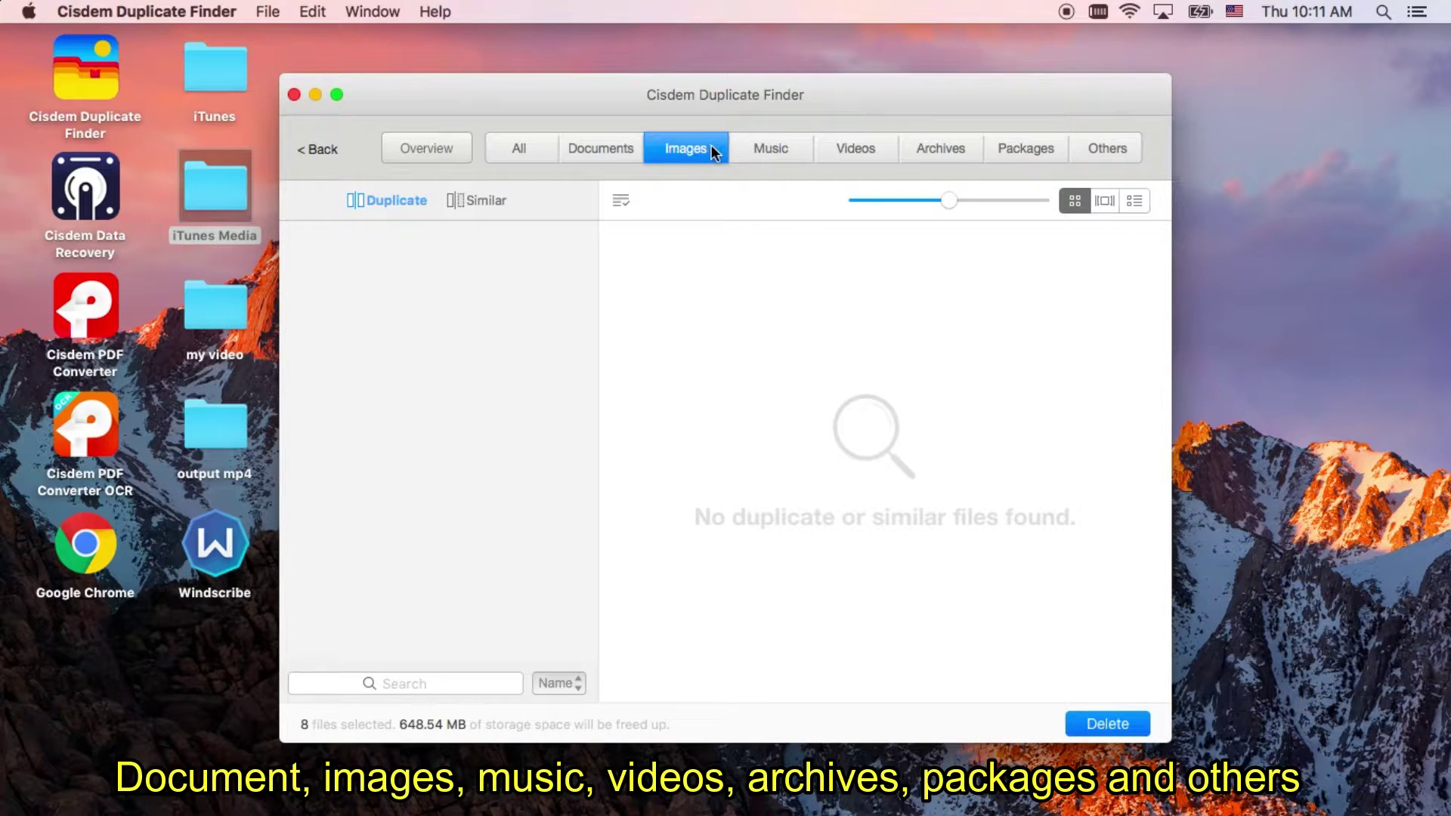
pyautogui.click(760, 148)
pyautogui.click(854, 150)
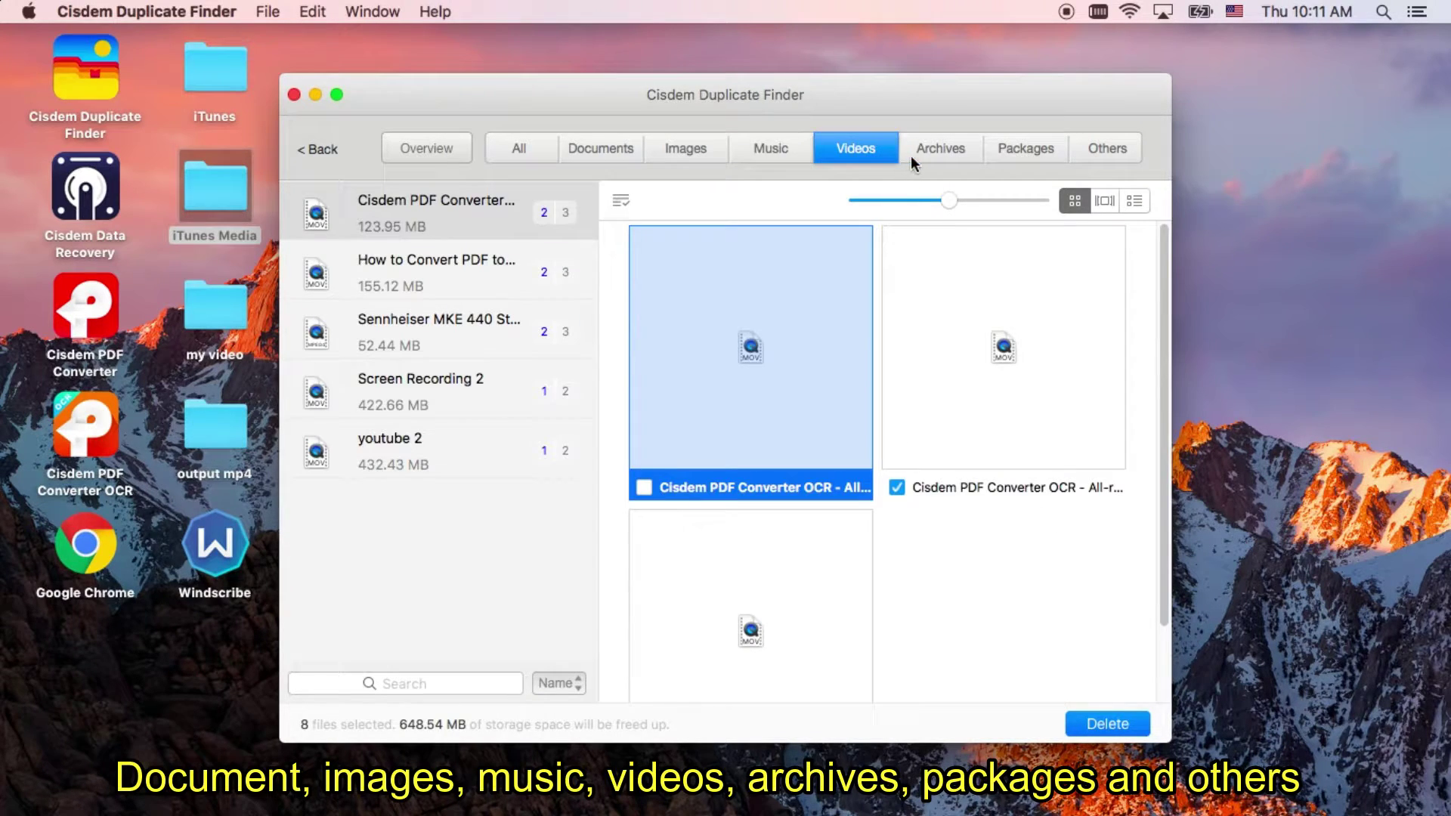
pyautogui.click(949, 152)
pyautogui.click(1020, 148)
pyautogui.click(1099, 149)
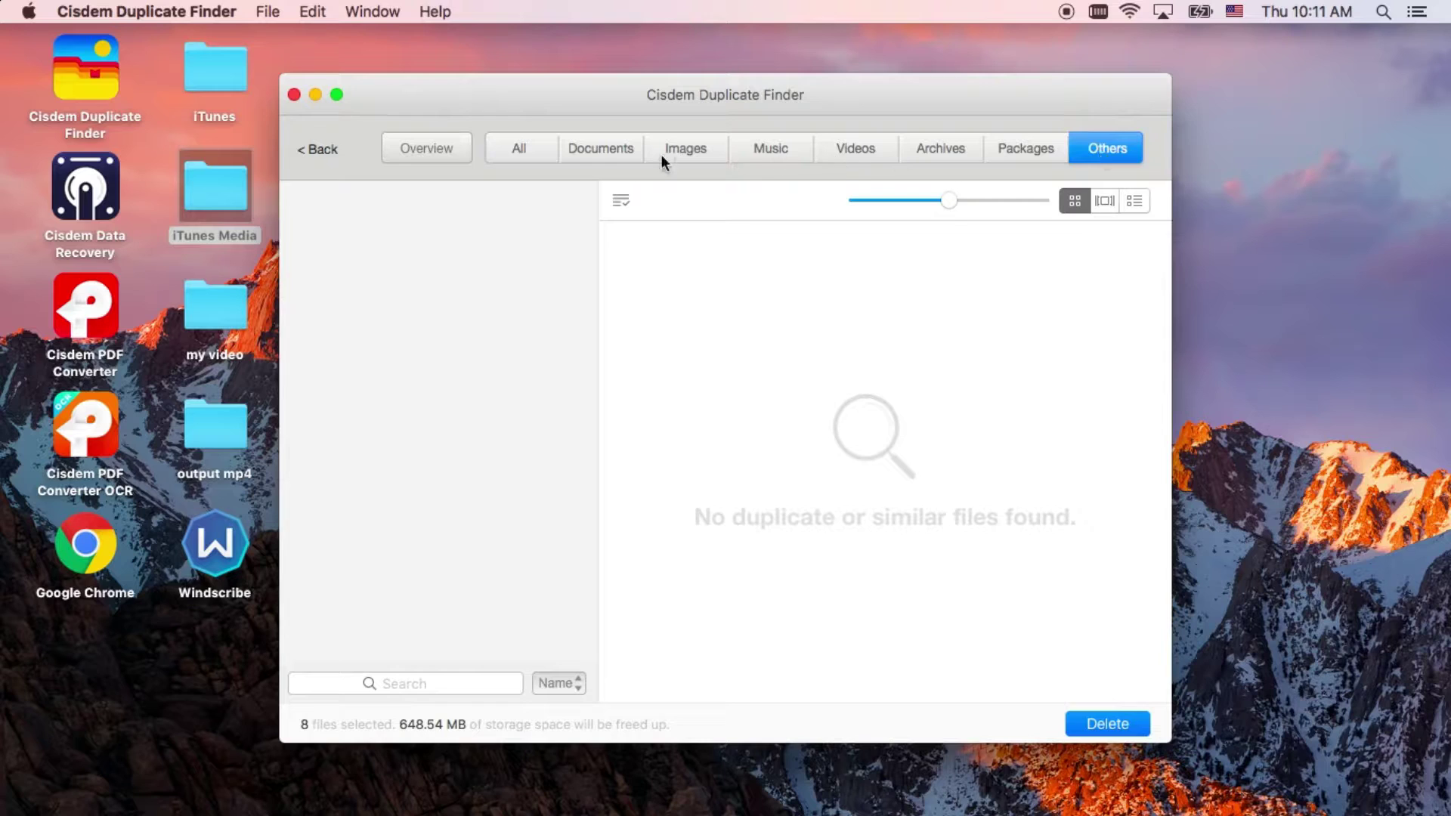
# Show all duplicates in preview mode and play the Cisdem PDF Converter and How to Convert PDF videos
pyautogui.click(537, 148)
pyautogui.click(1108, 198)
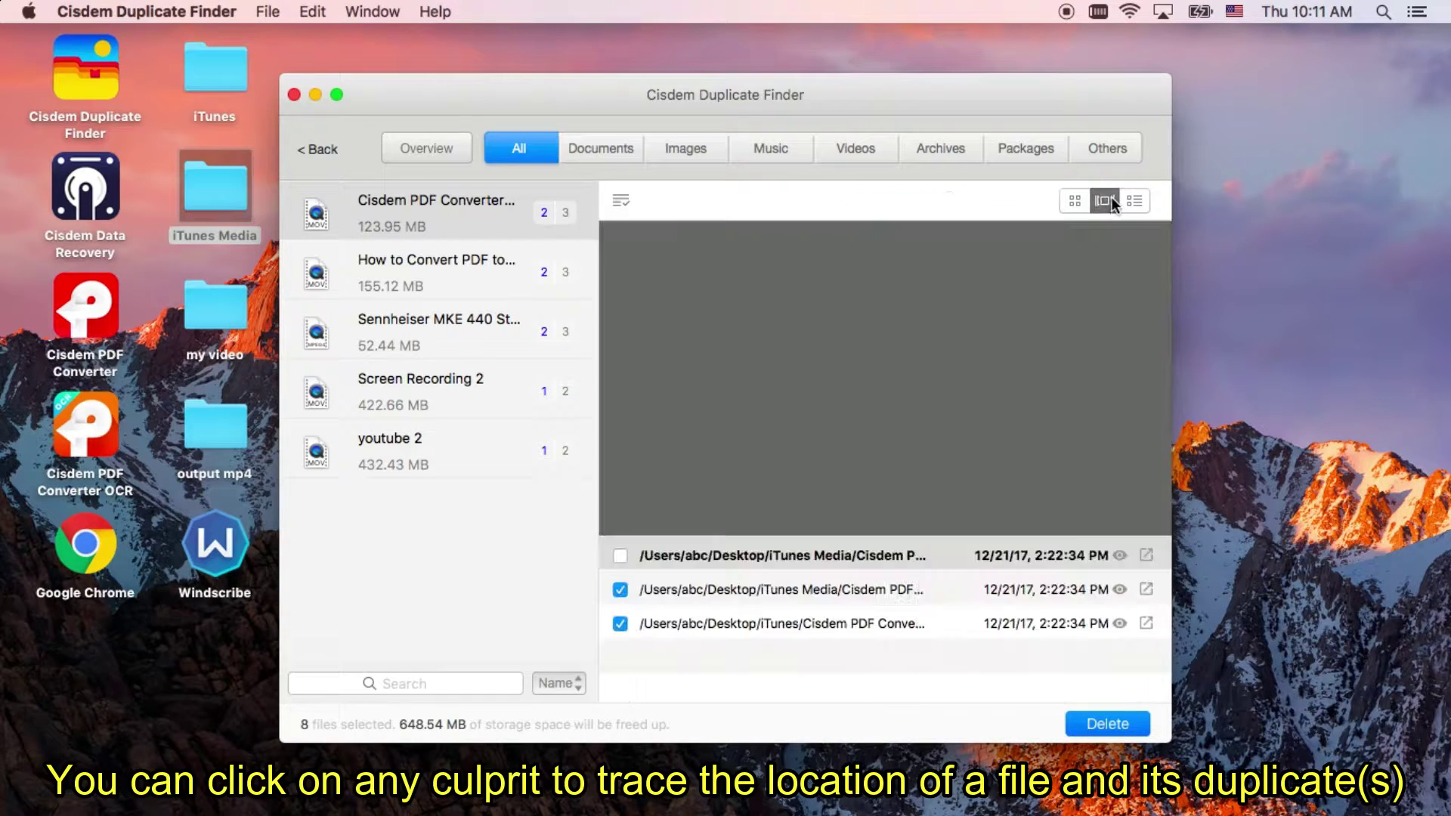
pyautogui.click(468, 229)
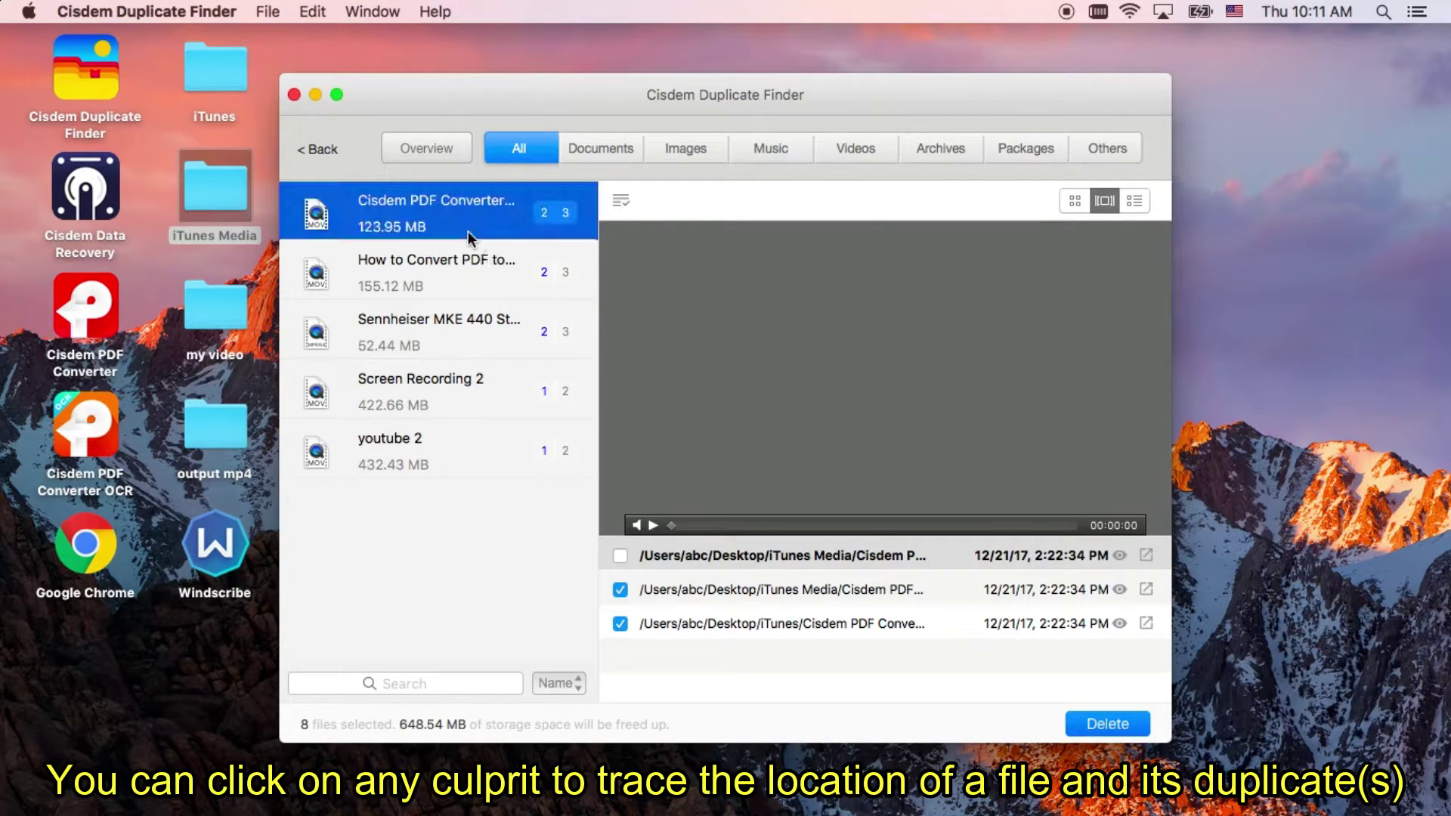
pyautogui.click(652, 525)
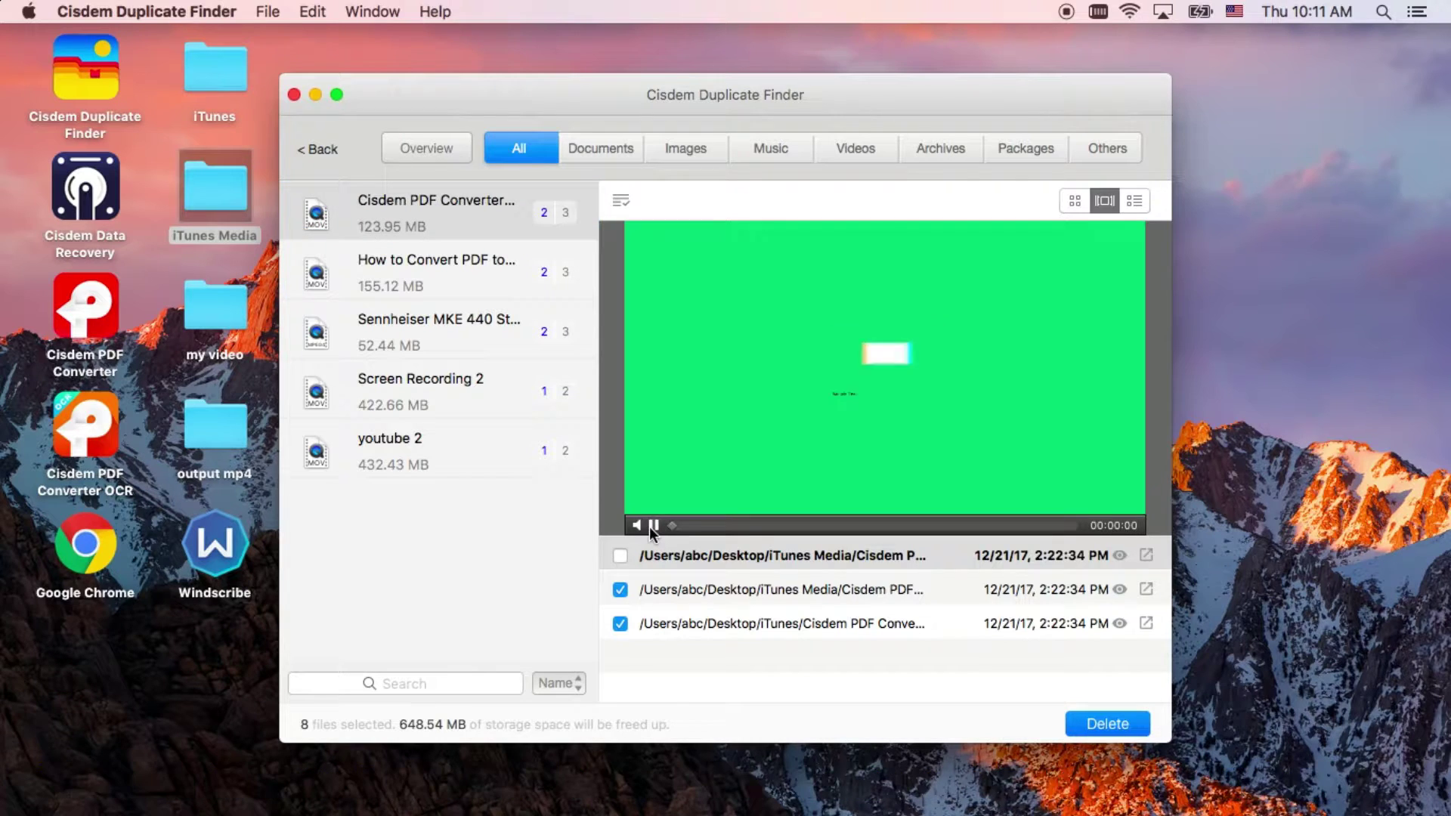
pyautogui.click(436, 300)
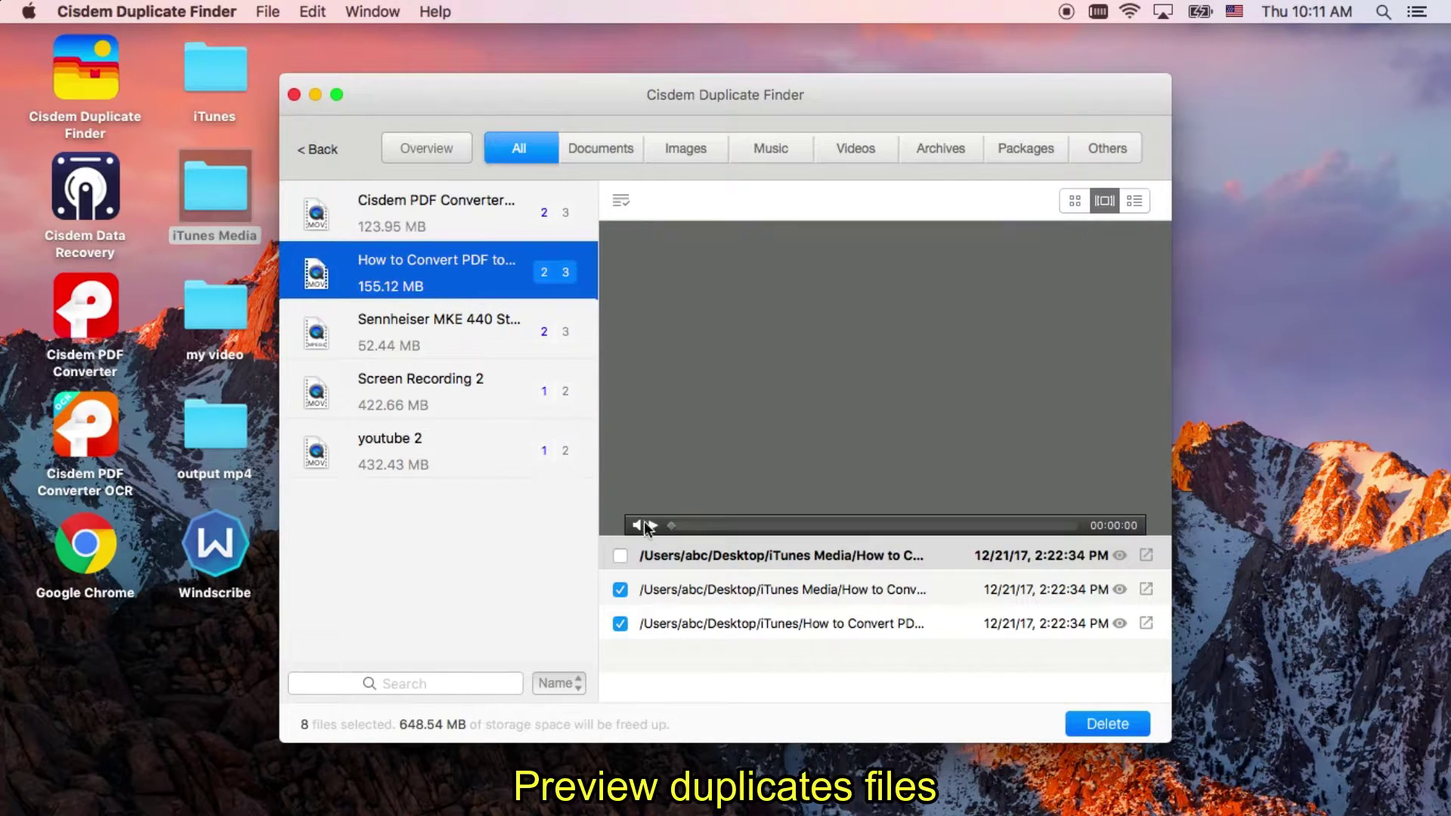
pyautogui.click(656, 528)
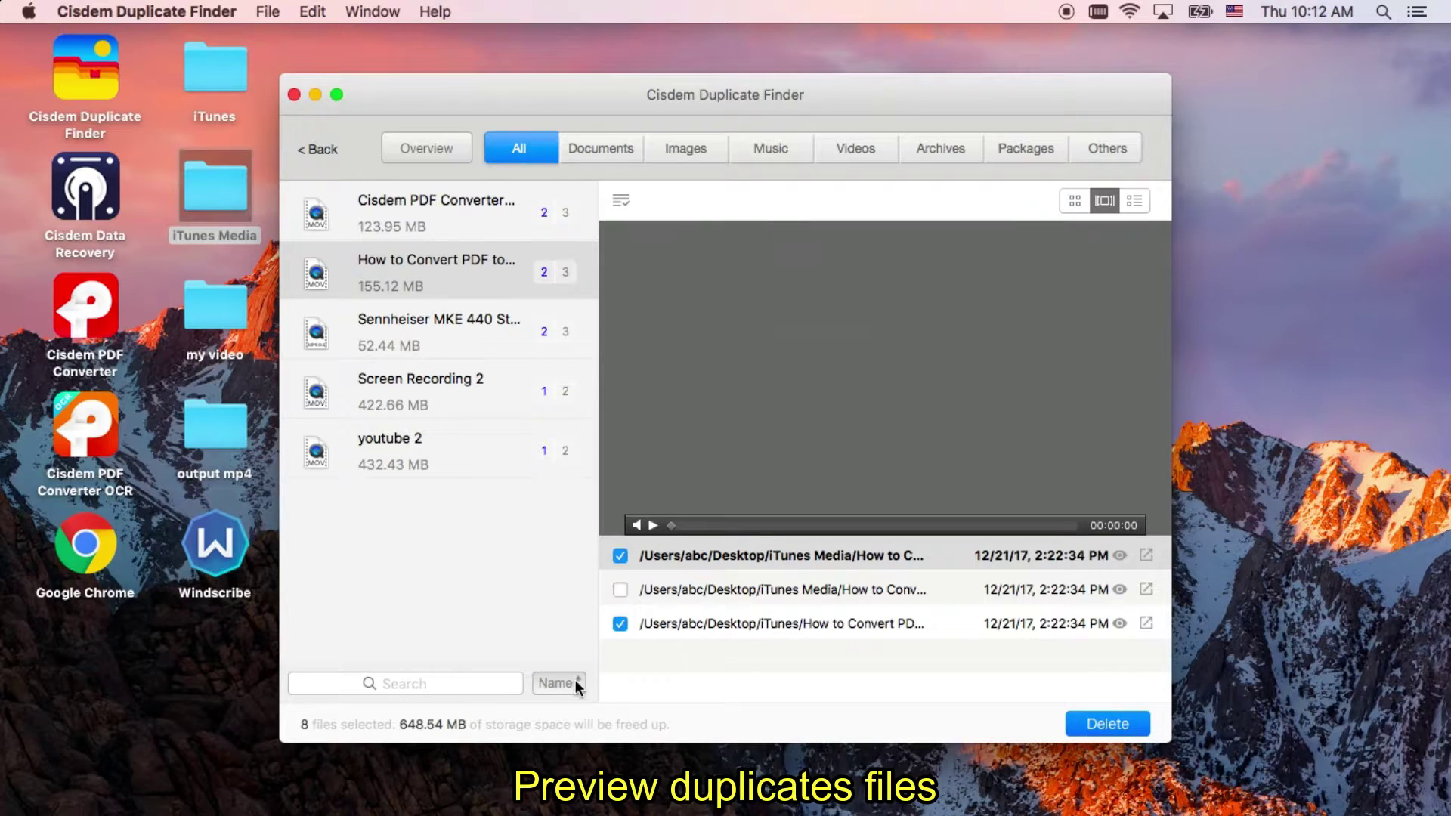
# Sort the list of duplicate groups by size
pyautogui.click(560, 683)
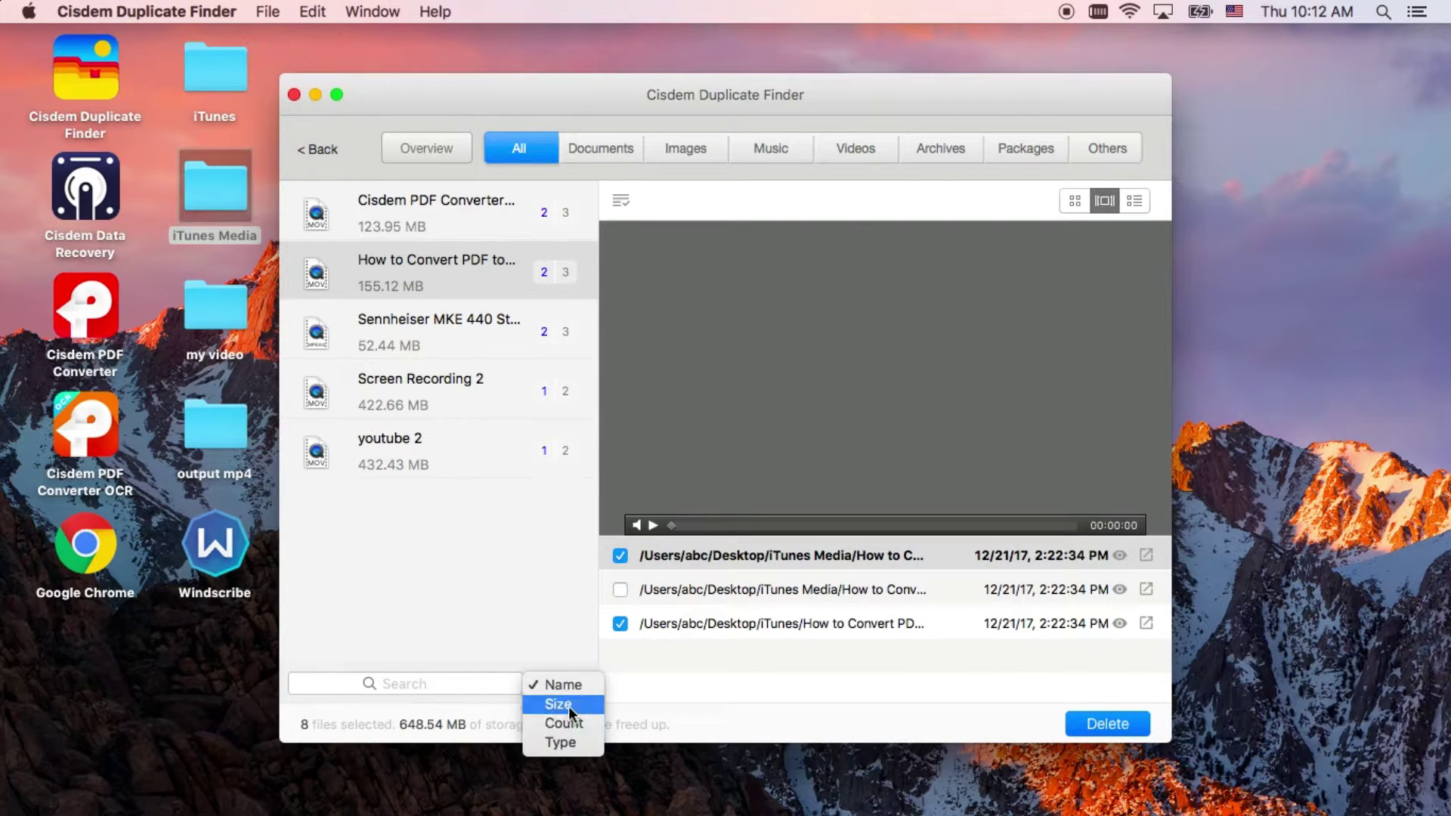
pyautogui.click(569, 706)
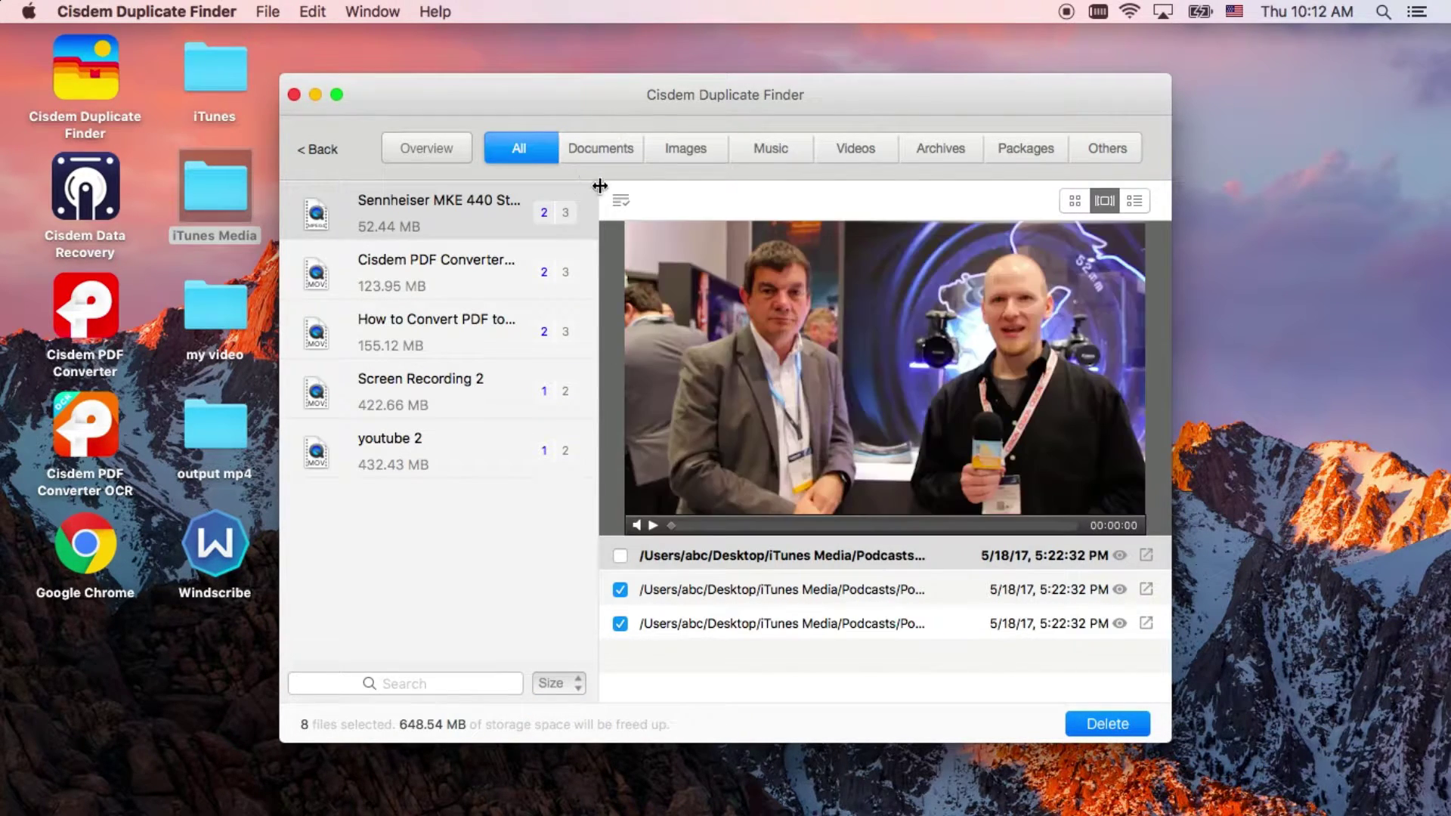
# Mark the duplicates with Smart Select and delete the selected files to Trash
pyautogui.click(623, 199)
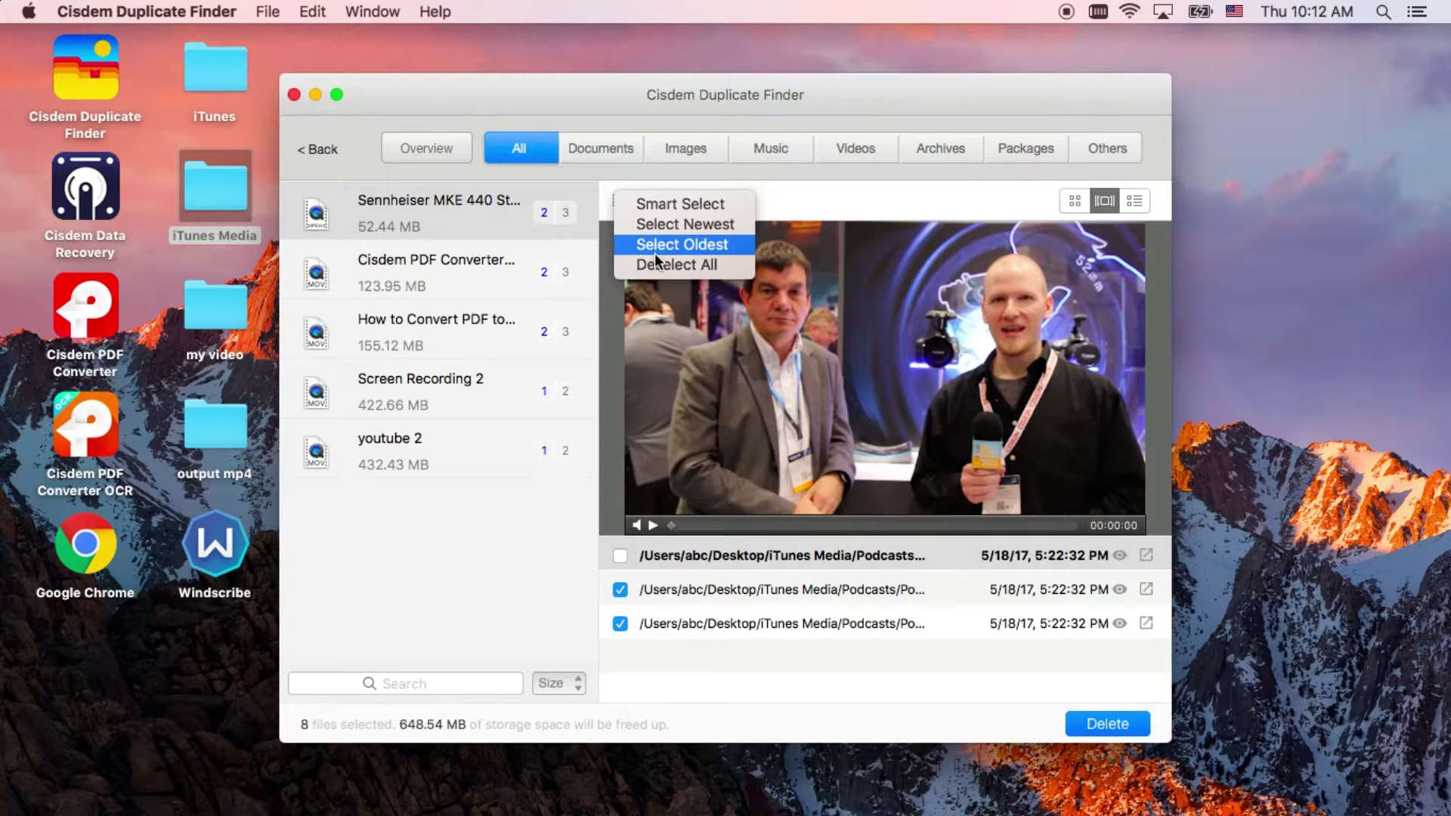
pyautogui.click(651, 211)
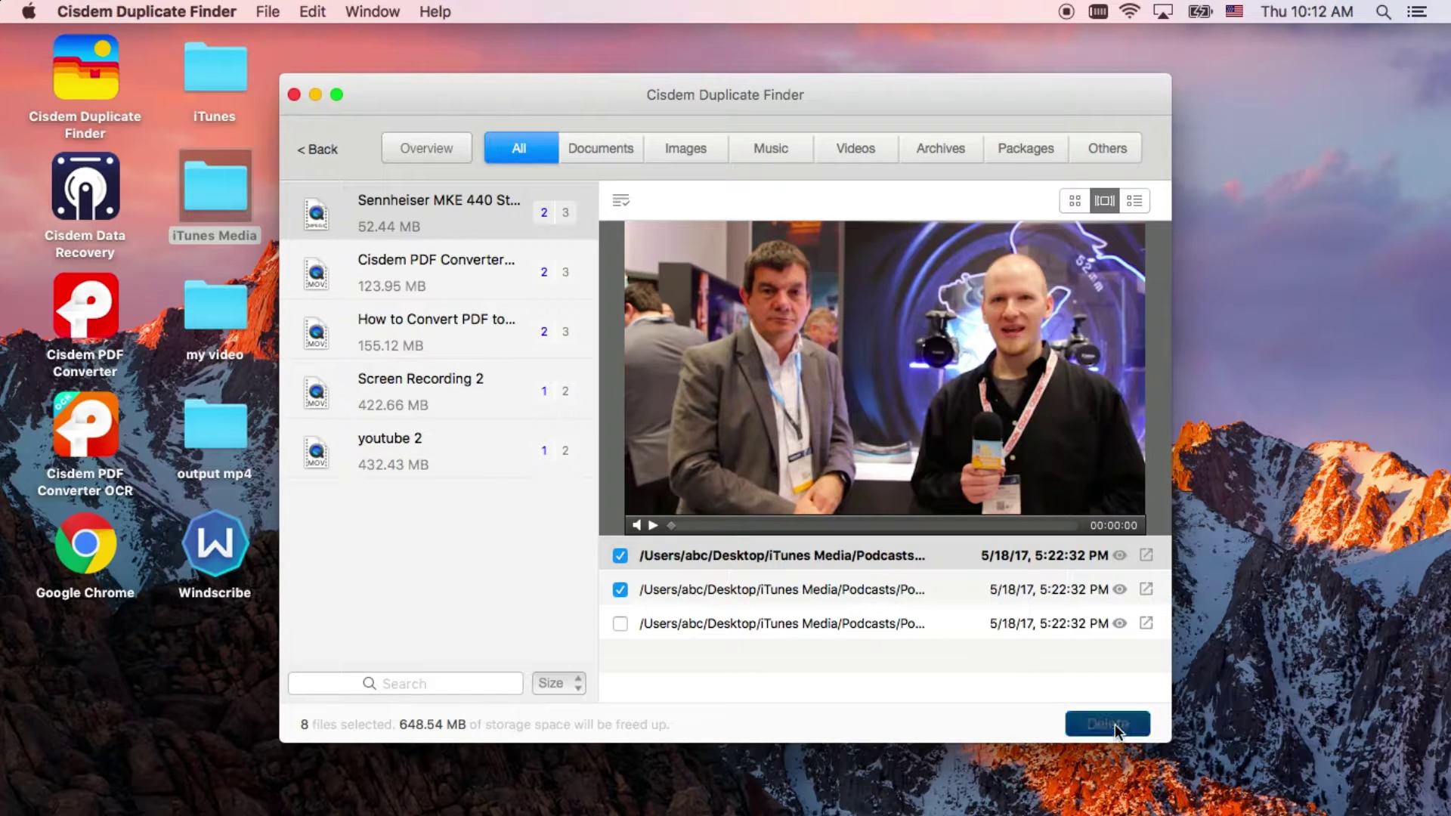
pyautogui.click(1113, 724)
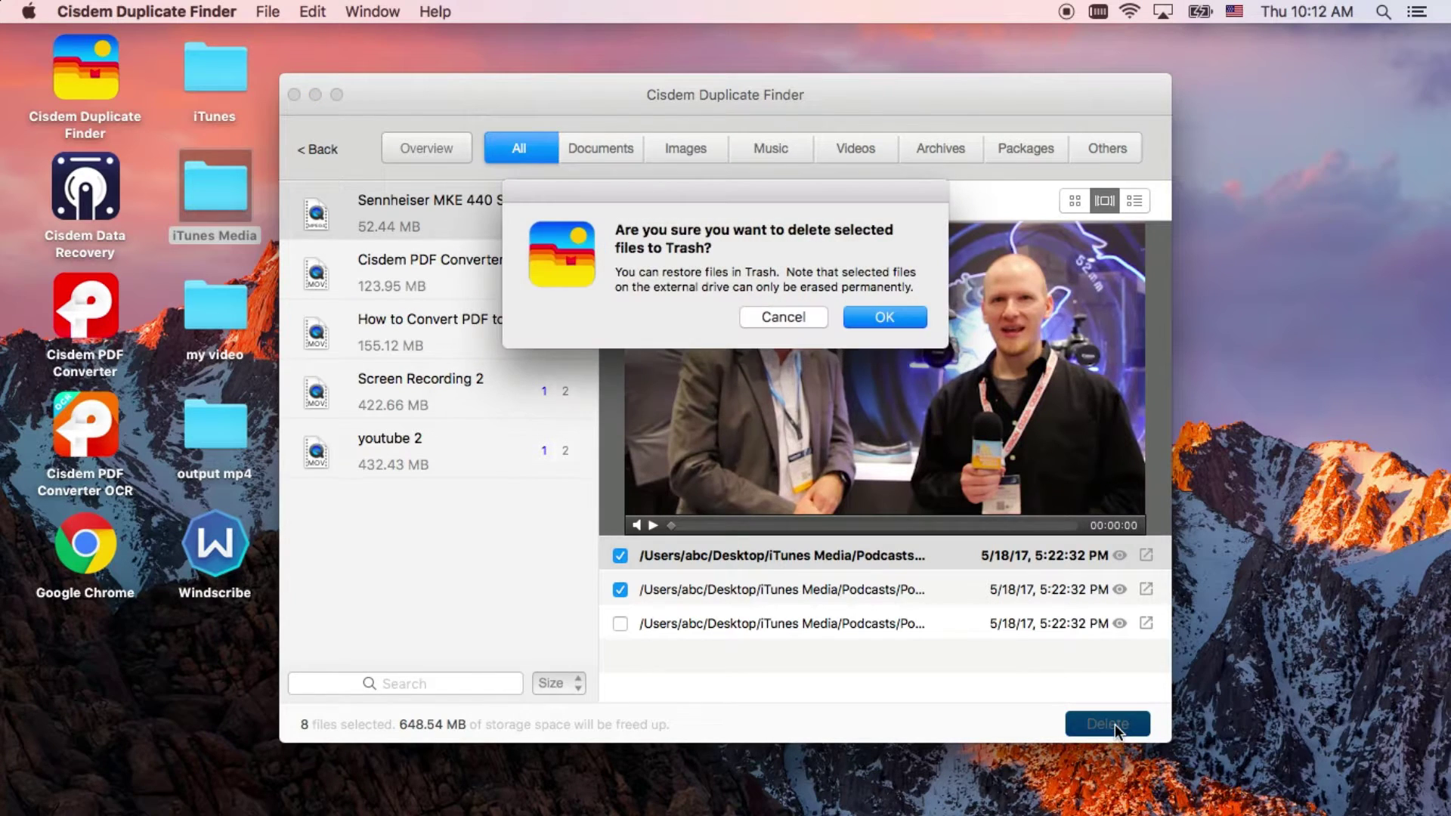
pyautogui.click(890, 319)
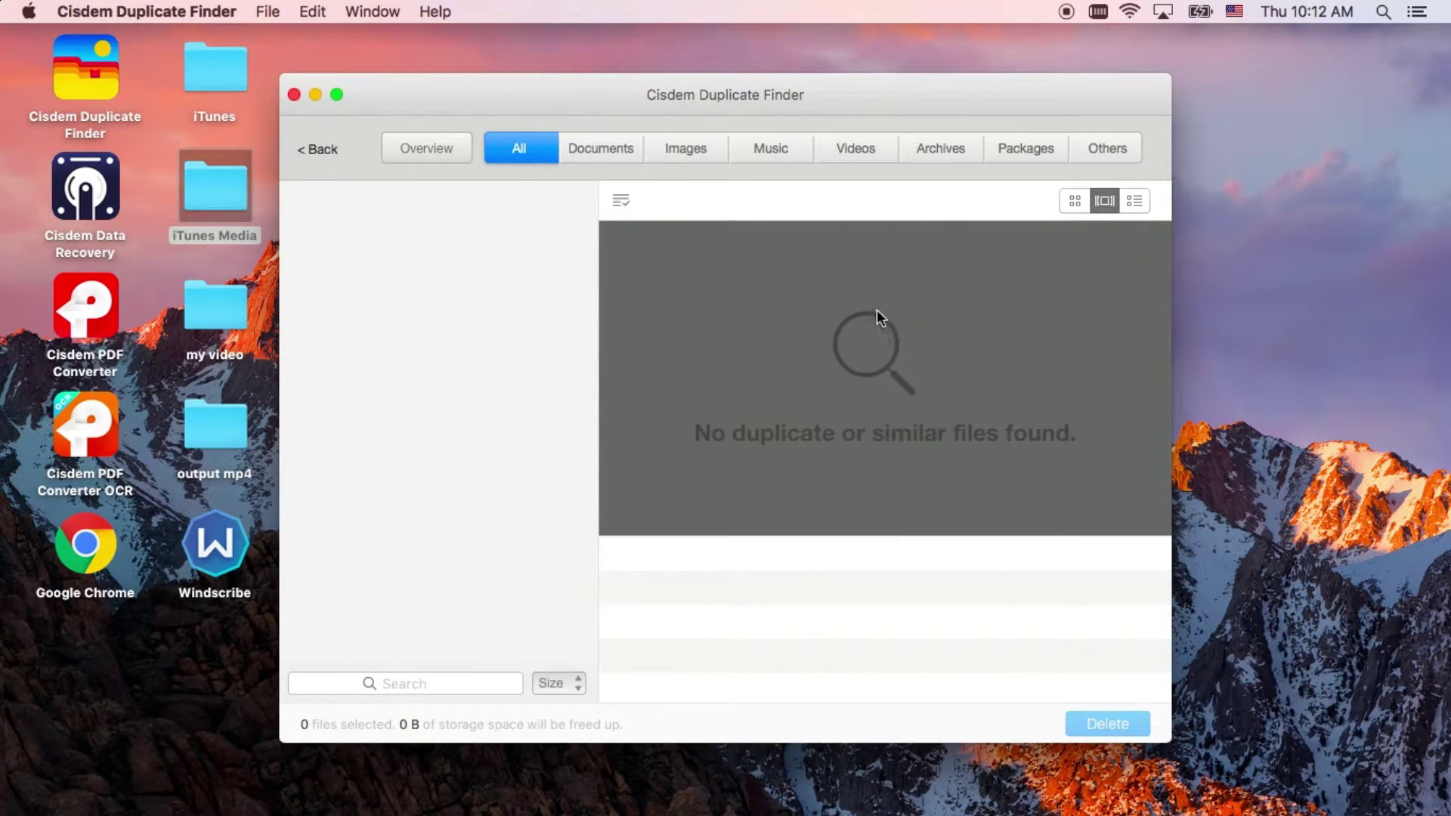
# Run a new scan on the iTunes Media and iTunes folders to check for remaining duplicates, and close the duplicate finder window
pyautogui.click(319, 150)
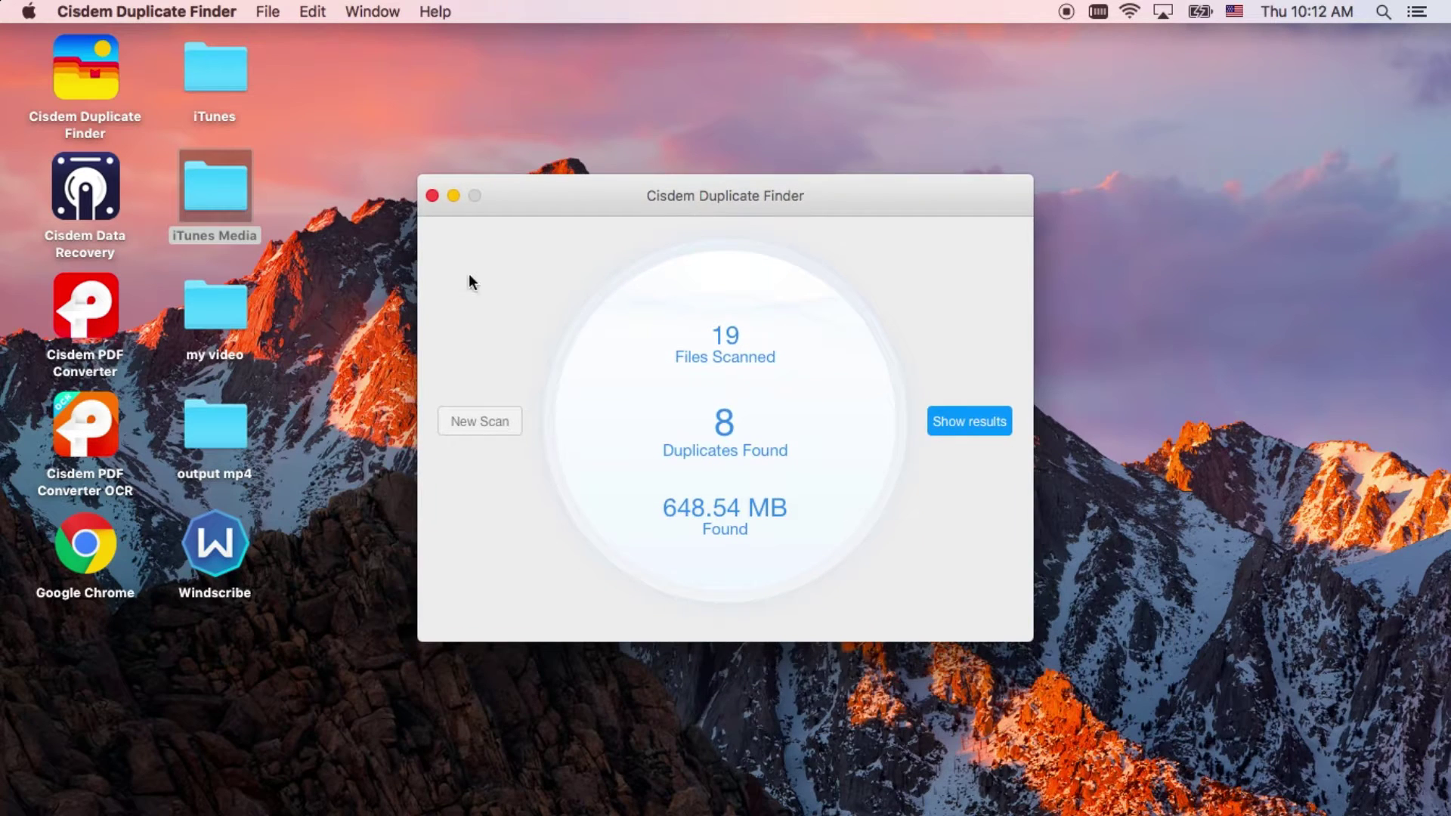
pyautogui.click(501, 422)
pyautogui.moveTo(224, 162); pyautogui.dragTo(732, 347)
pyautogui.moveTo(248, 65); pyautogui.dragTo(736, 325)
pyautogui.click(953, 411)
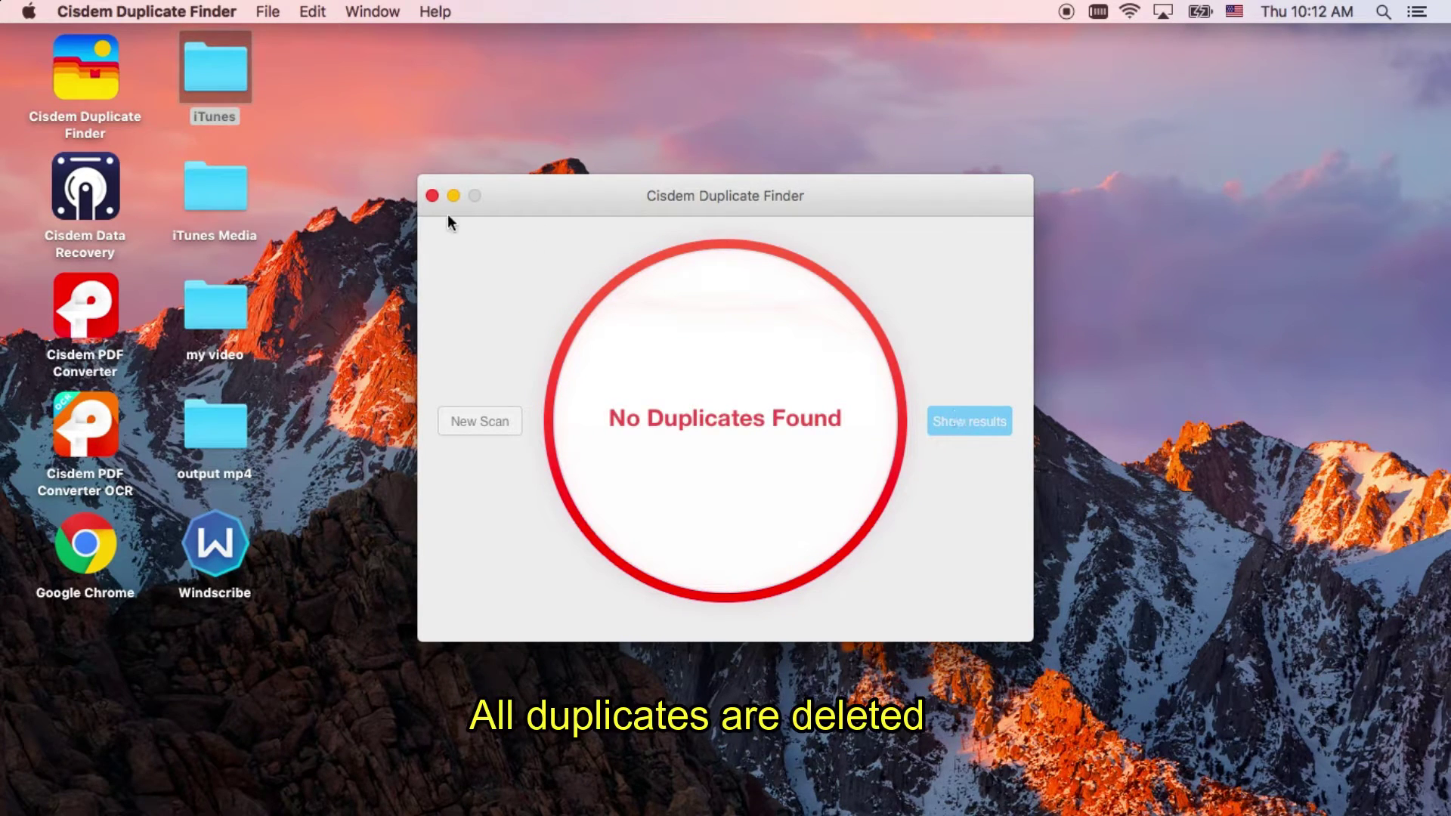
pyautogui.click(432, 196)
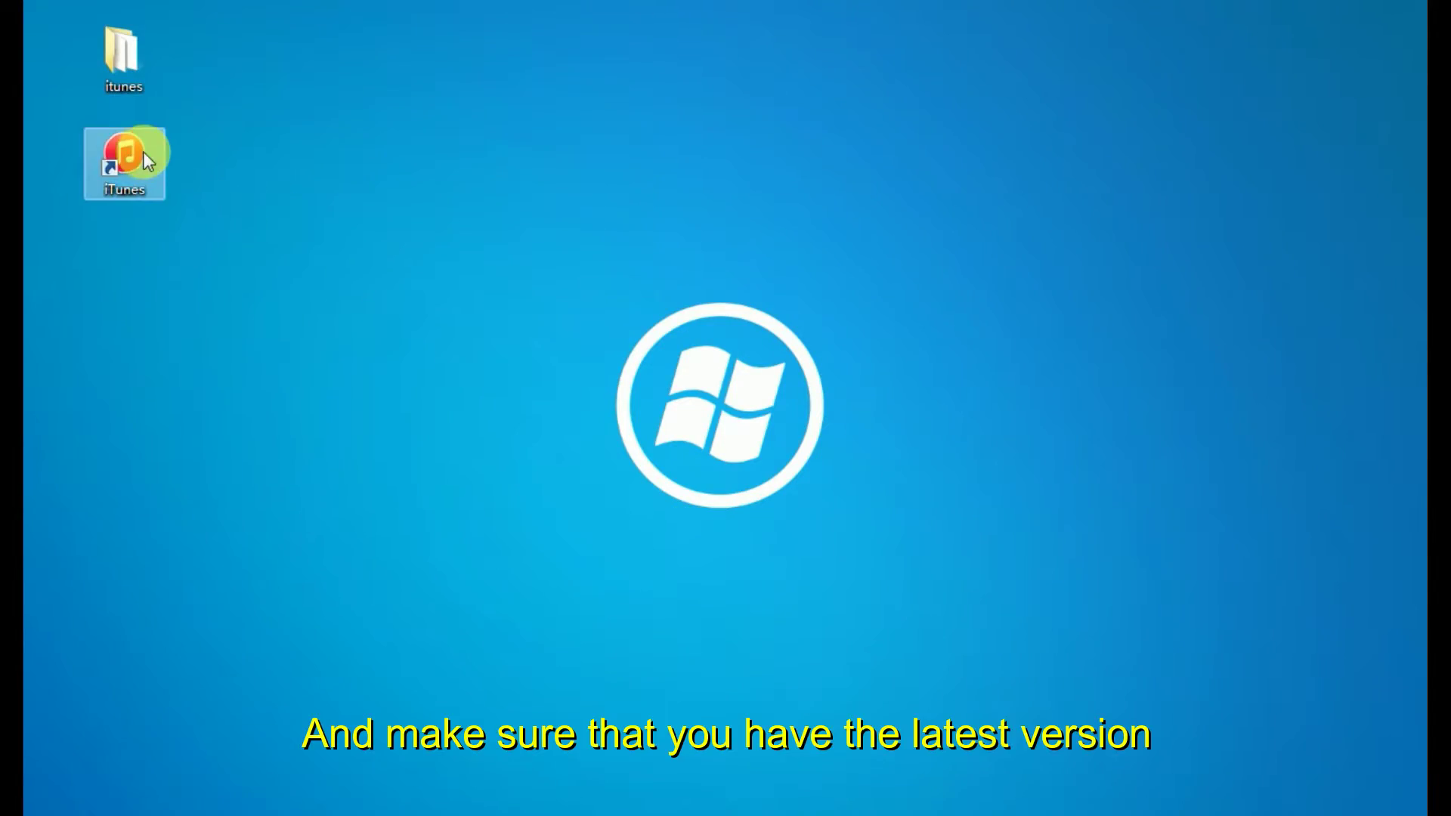
# Switch to iTunes on the Windows desktop and make its menu bar visible
pyautogui.doubleClick(144, 153)
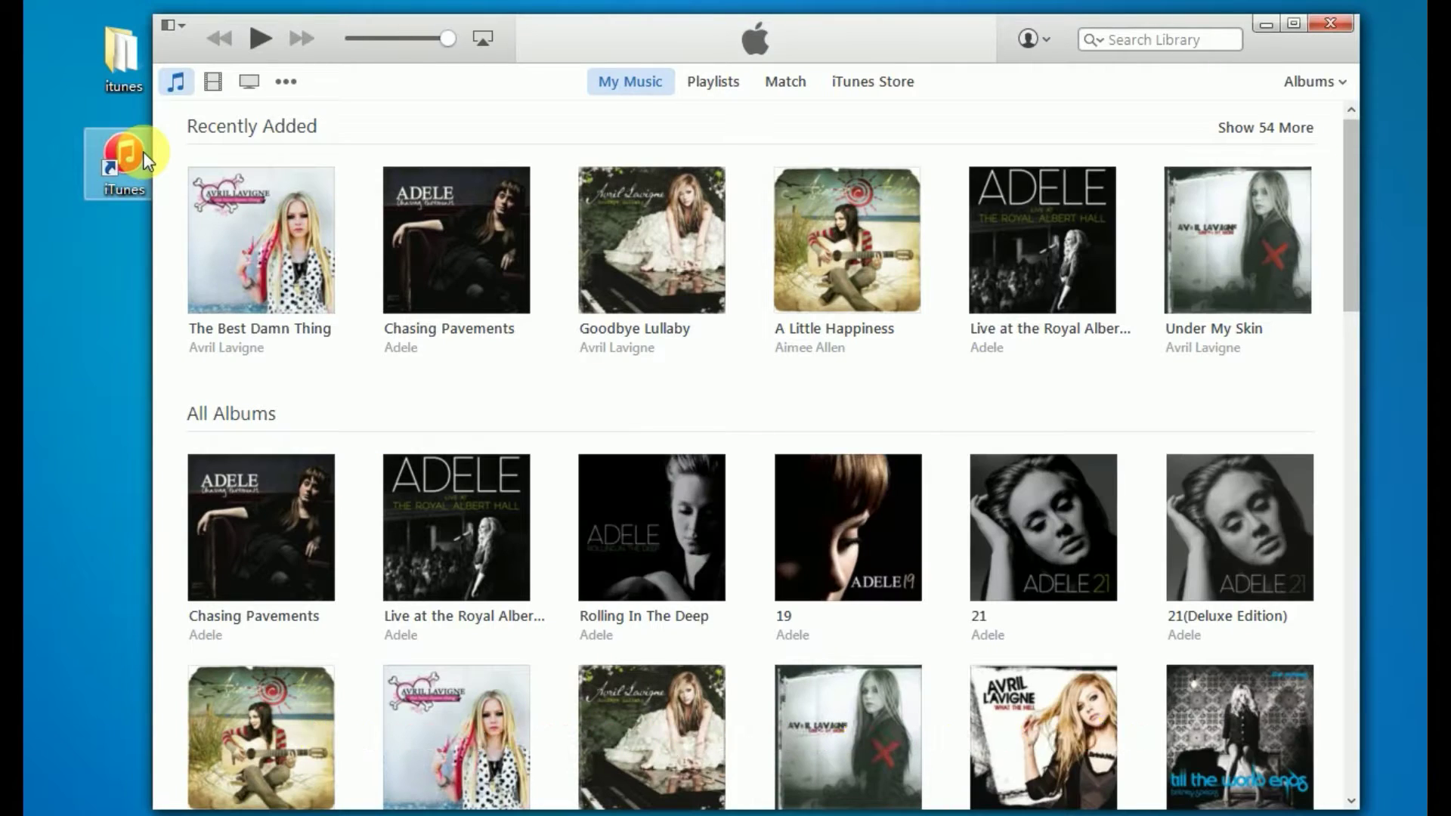
pyautogui.click(286, 81)
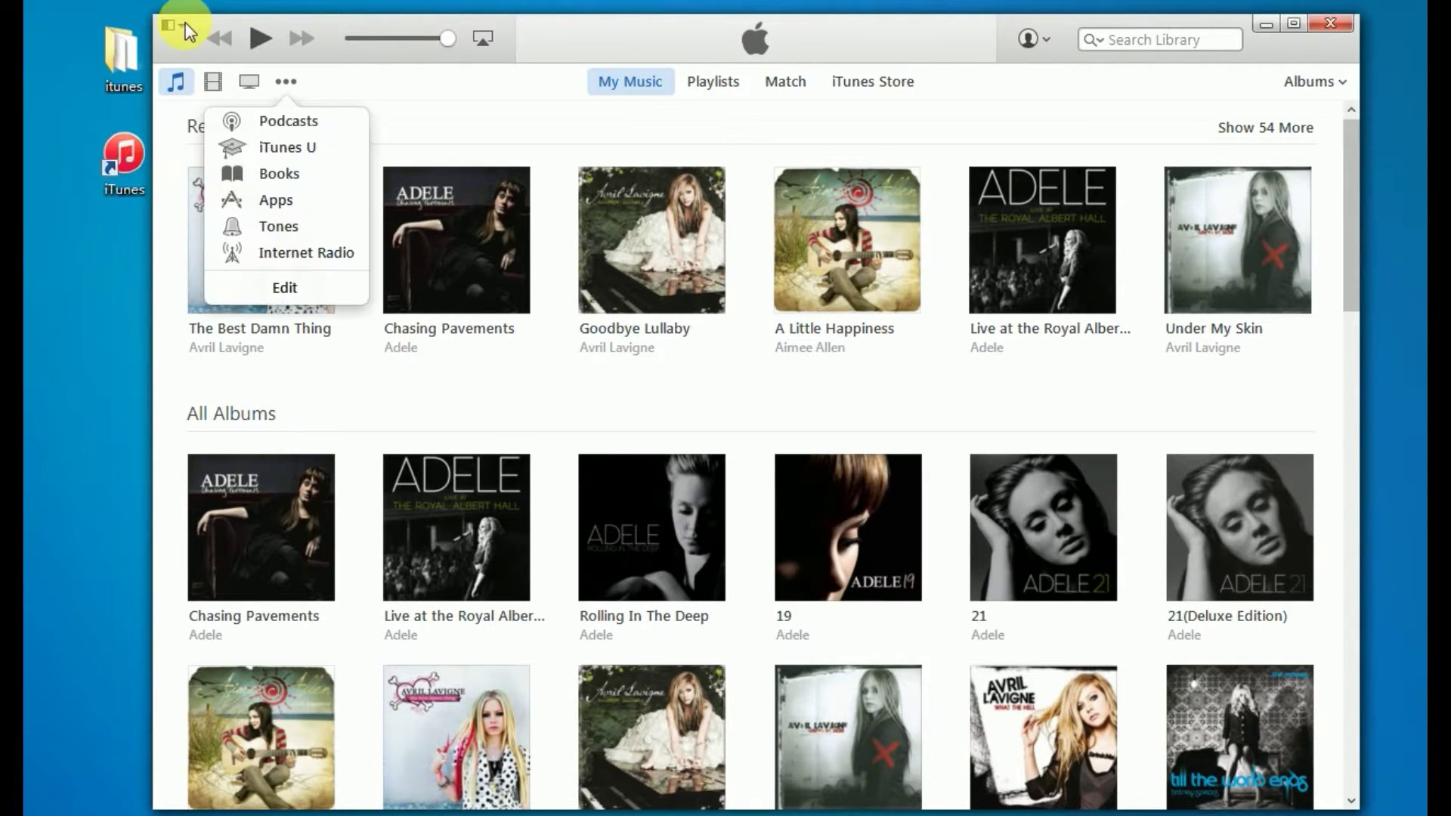
pyautogui.click(186, 29)
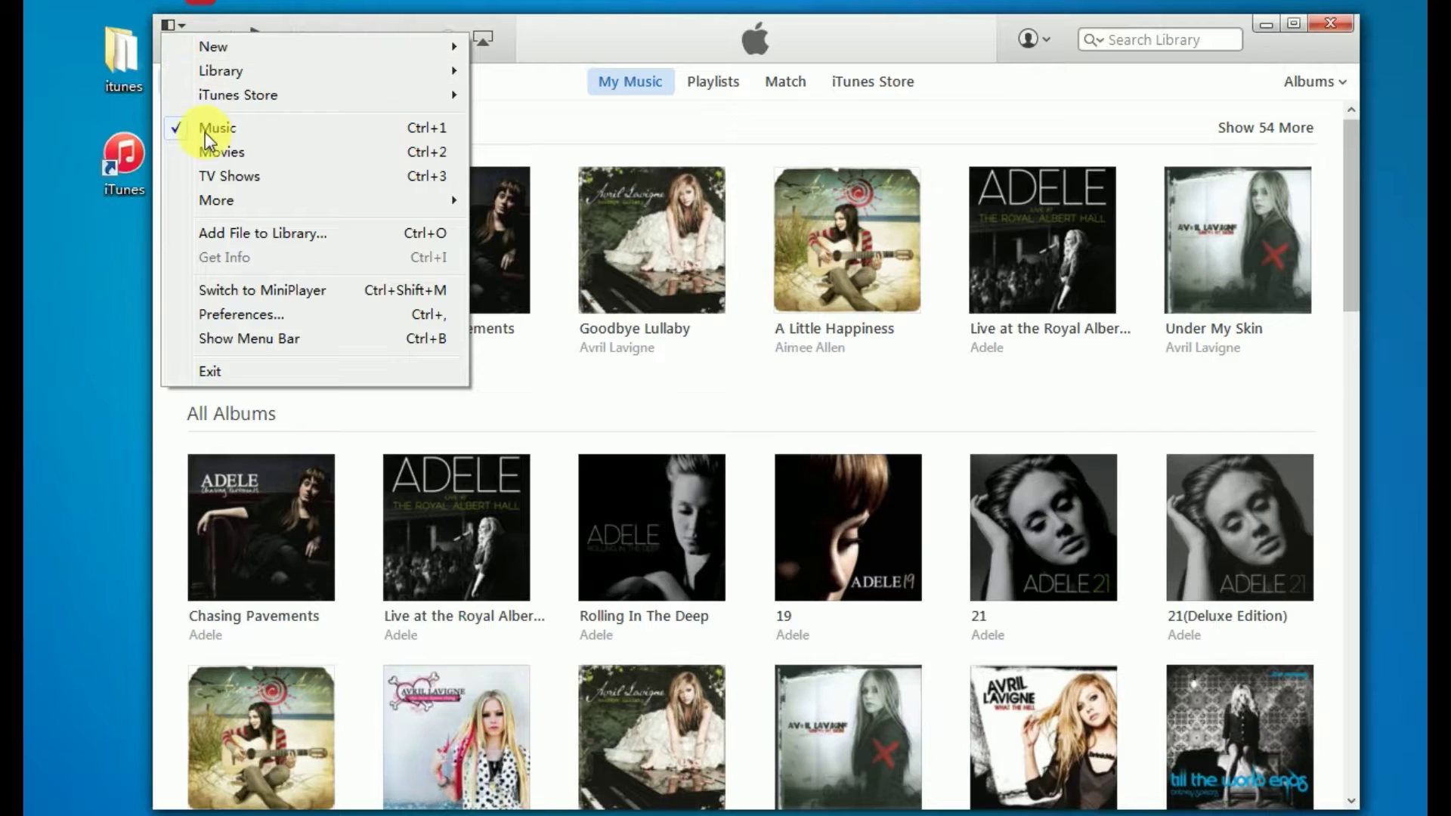
pyautogui.click(222, 338)
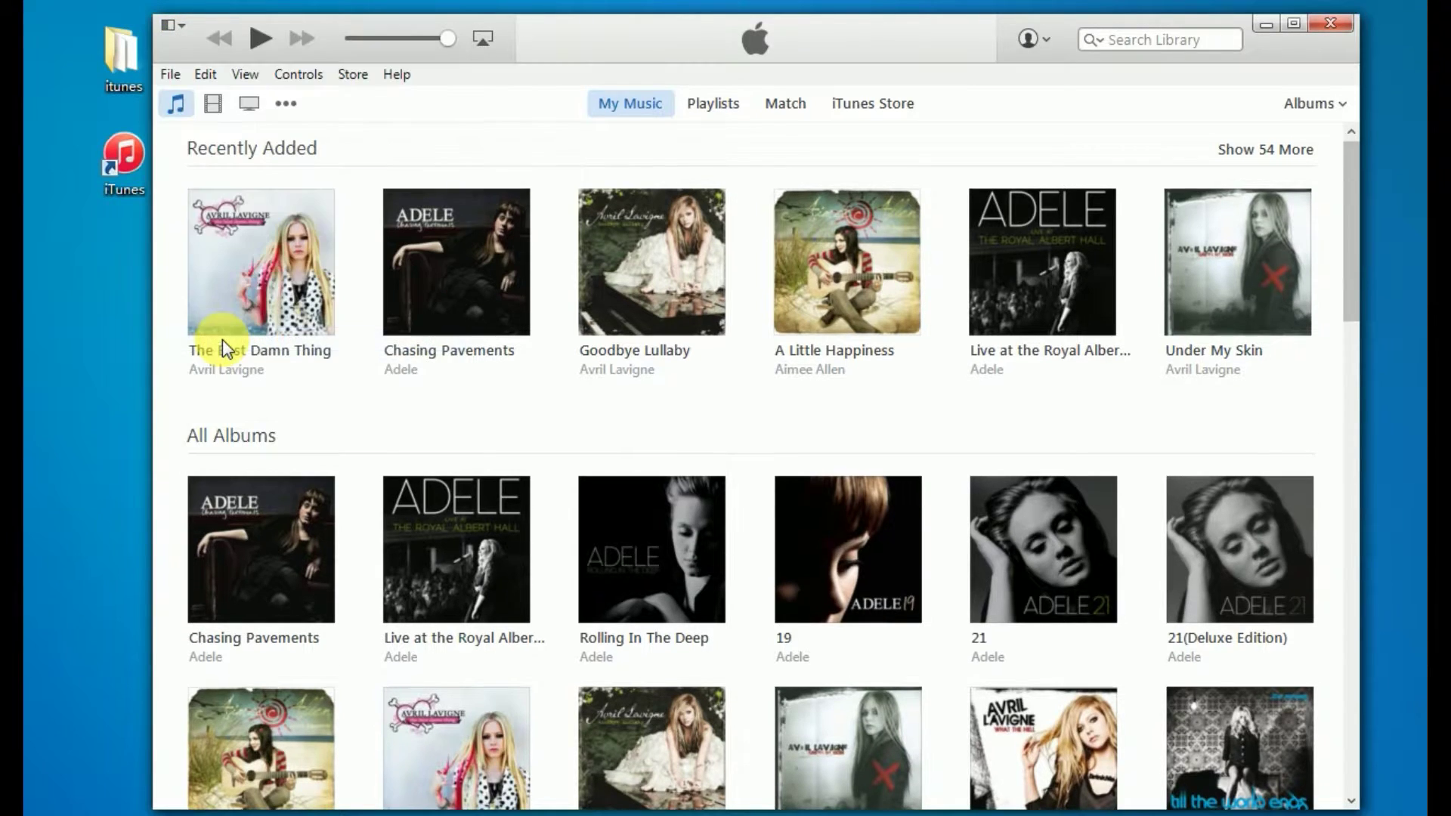
# Open the About iTunes information to check the installed version
pyautogui.click(402, 75)
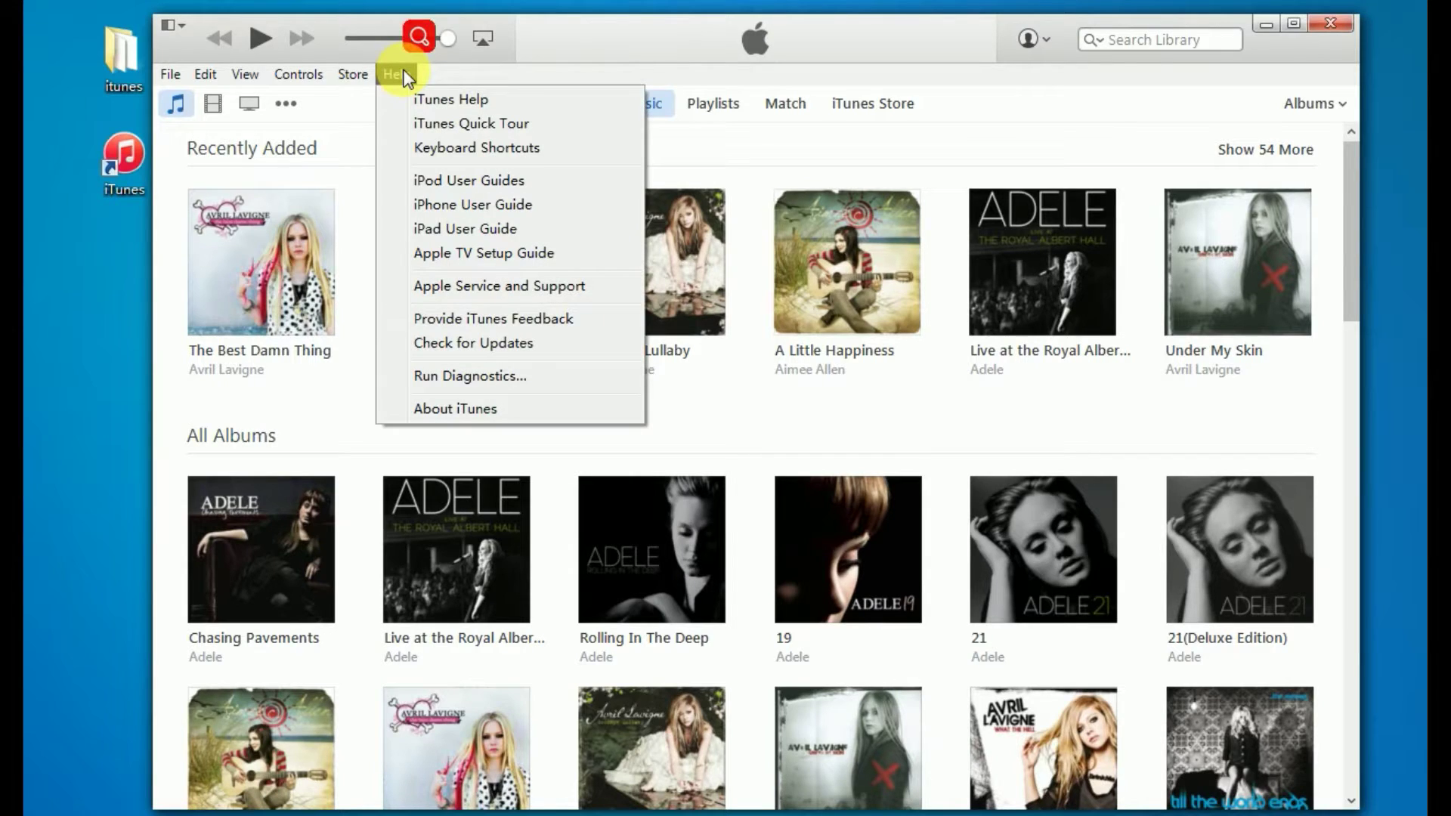
pyautogui.click(434, 408)
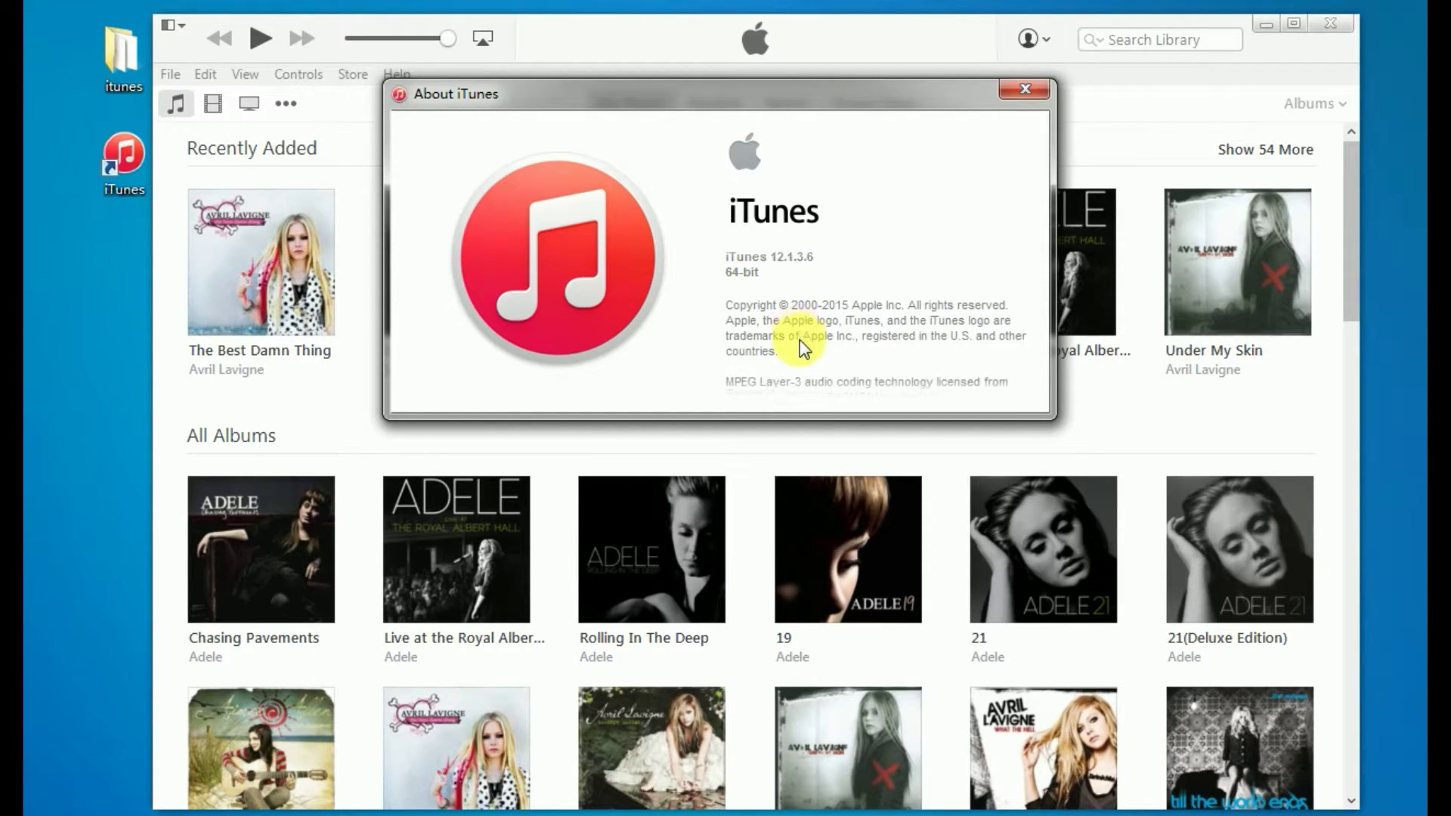
# Close the About iTunes window and display the duplicate items in the music library
pyautogui.click(1013, 88)
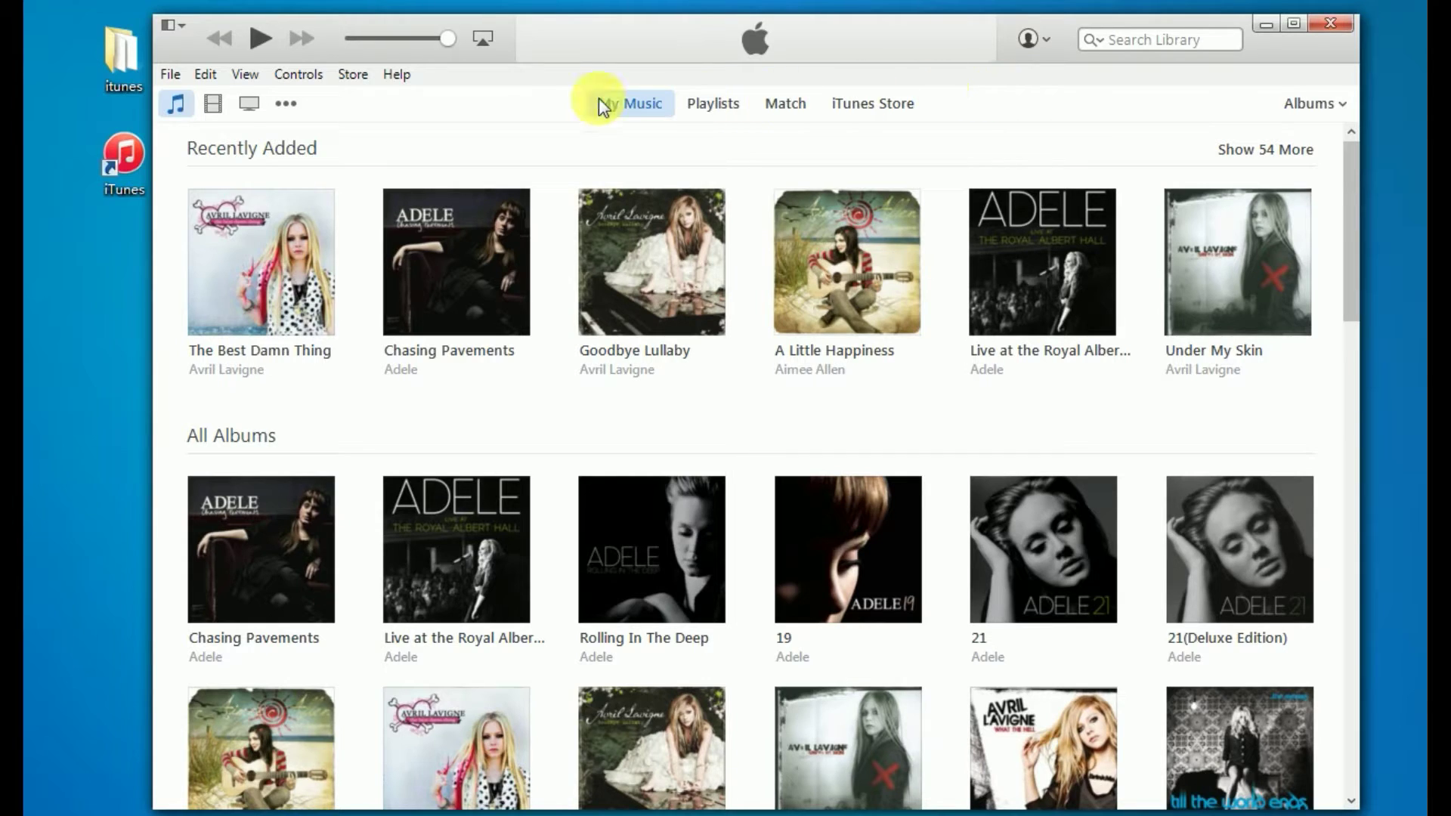
pyautogui.click(232, 73)
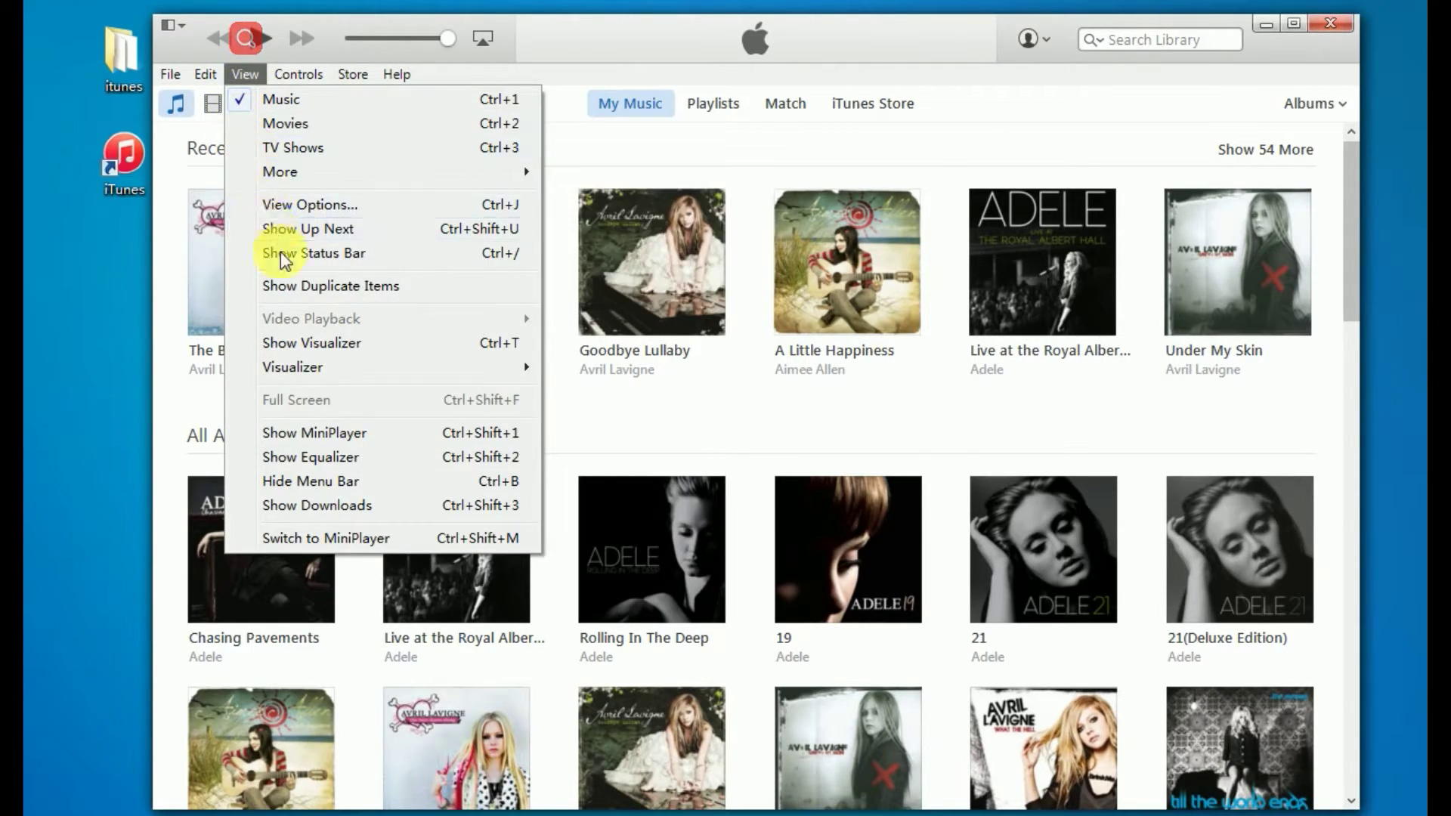
pyautogui.click(296, 288)
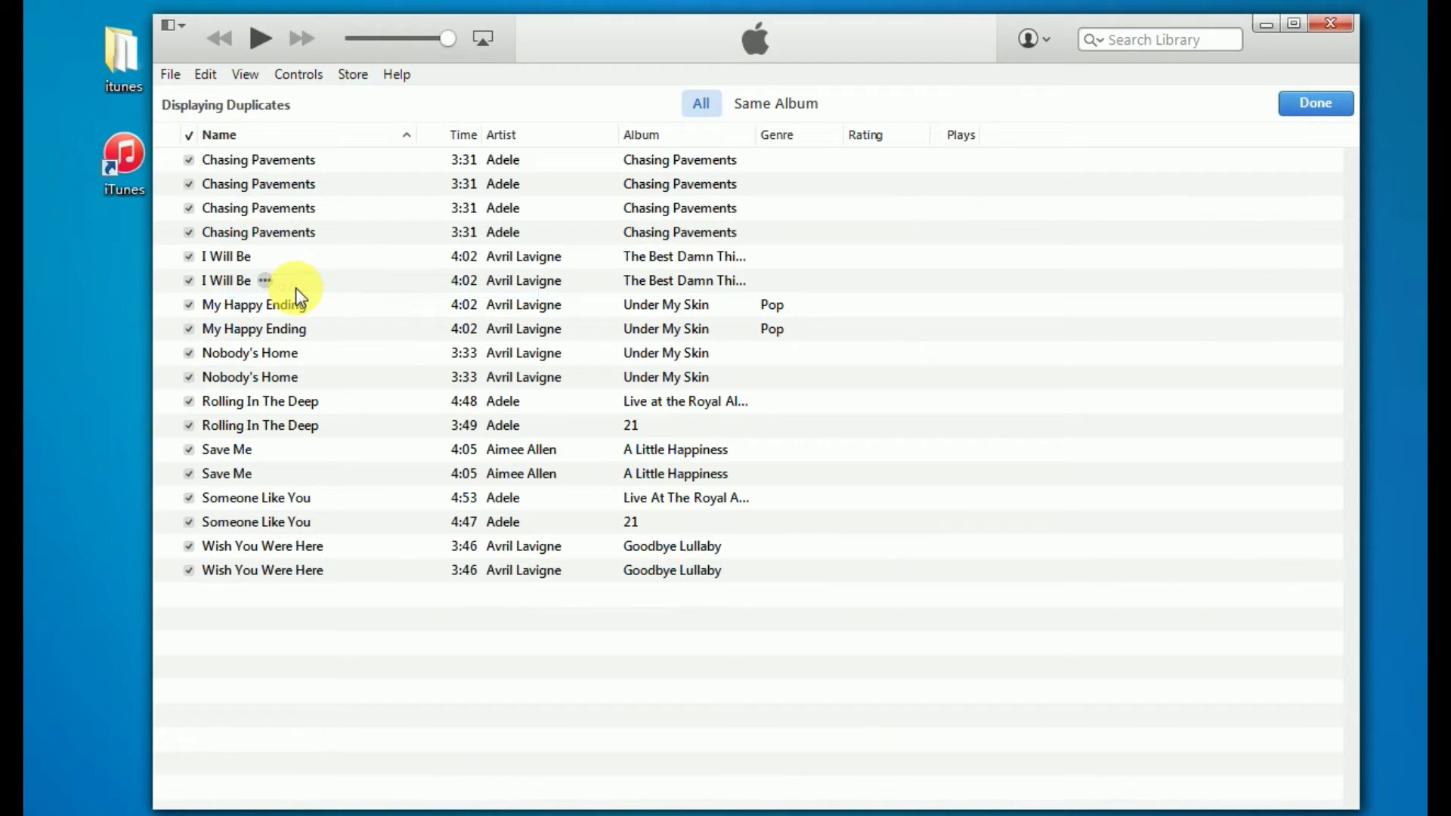
# Delete two of the duplicate "Chasing Pavements" entries one at a time, starting with the first one listed
pyautogui.click(283, 165)
pyautogui.click(283, 179)
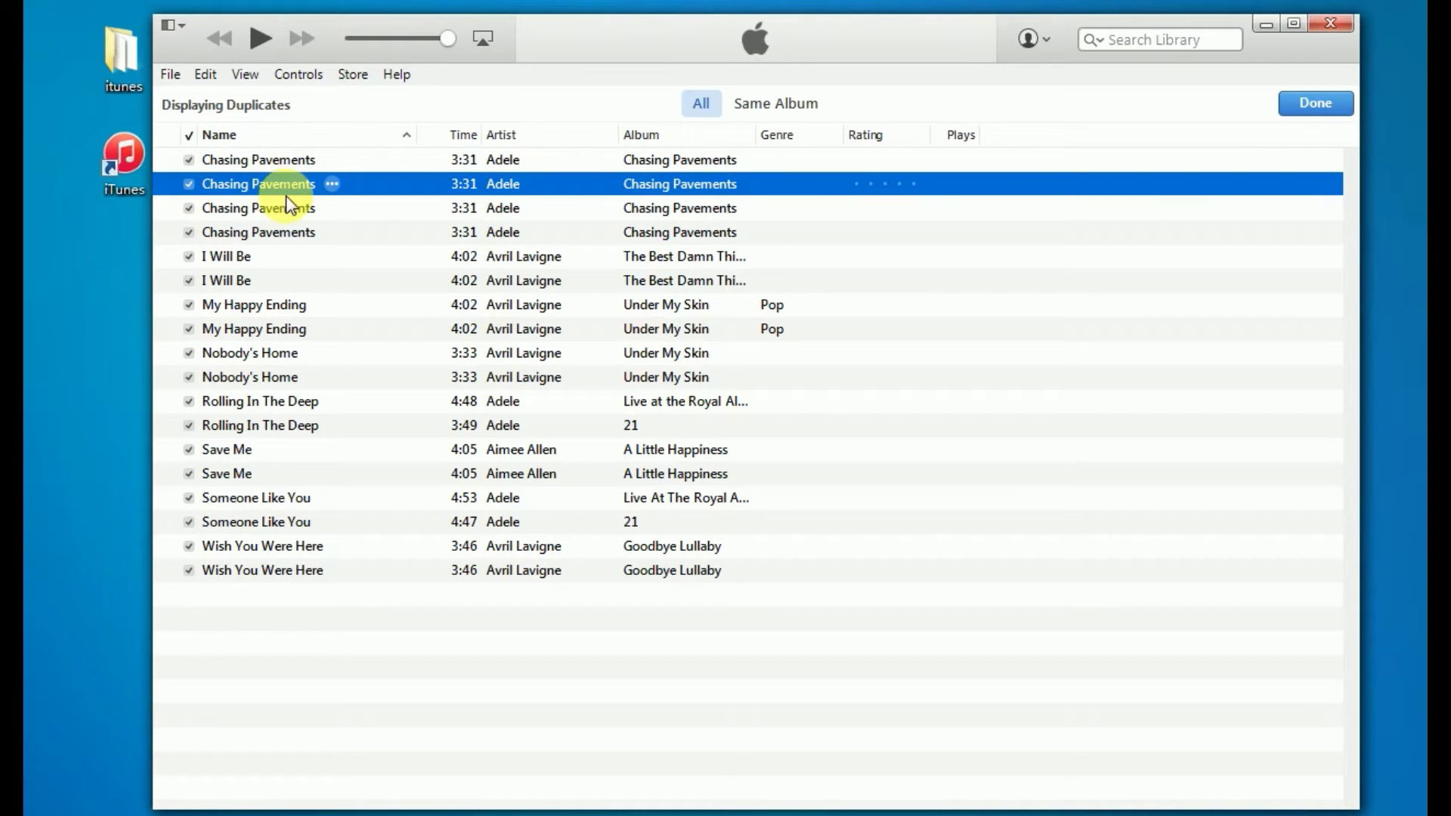
pyautogui.click(270, 159)
pyautogui.click(215, 74)
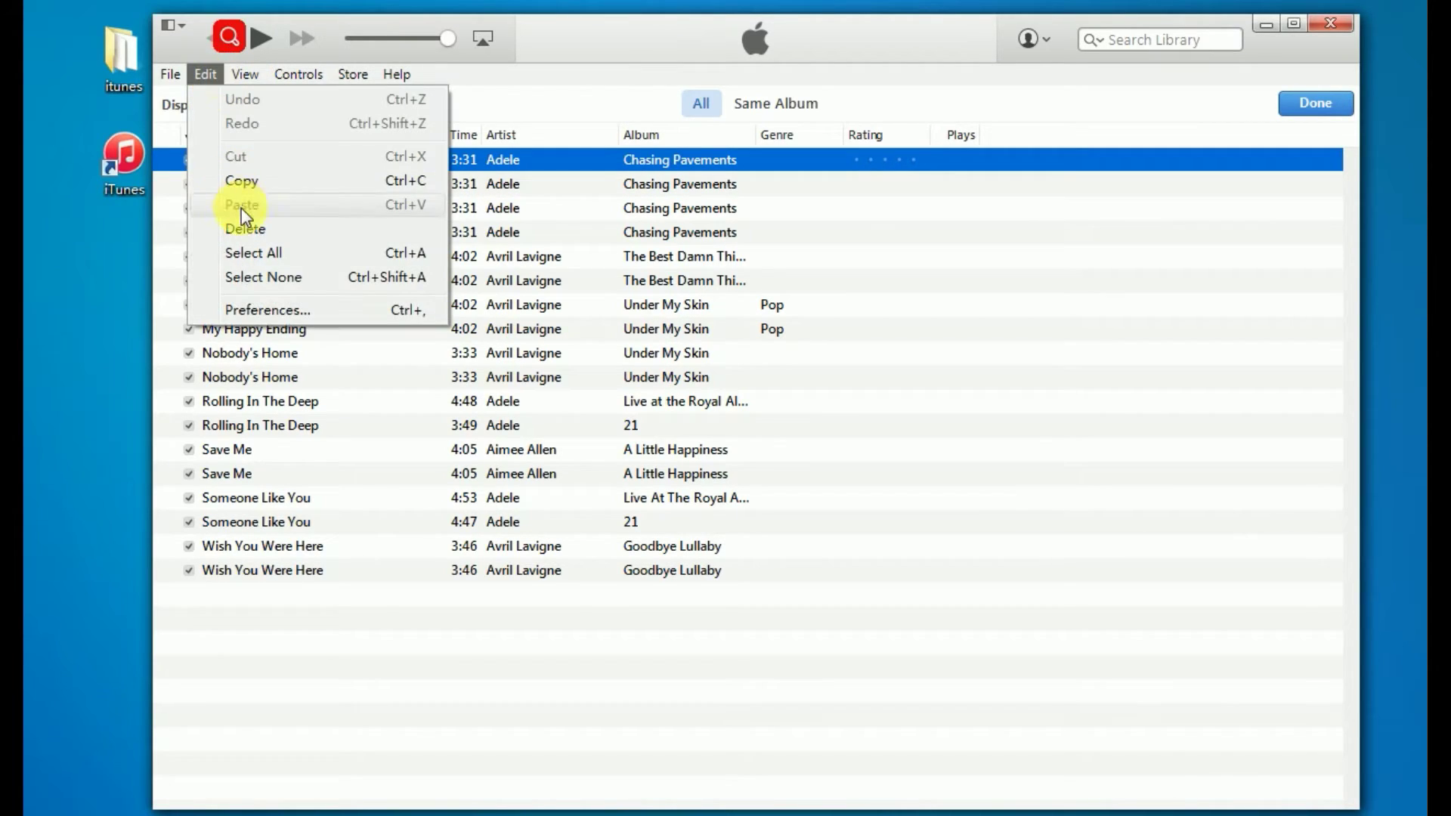
pyautogui.click(246, 228)
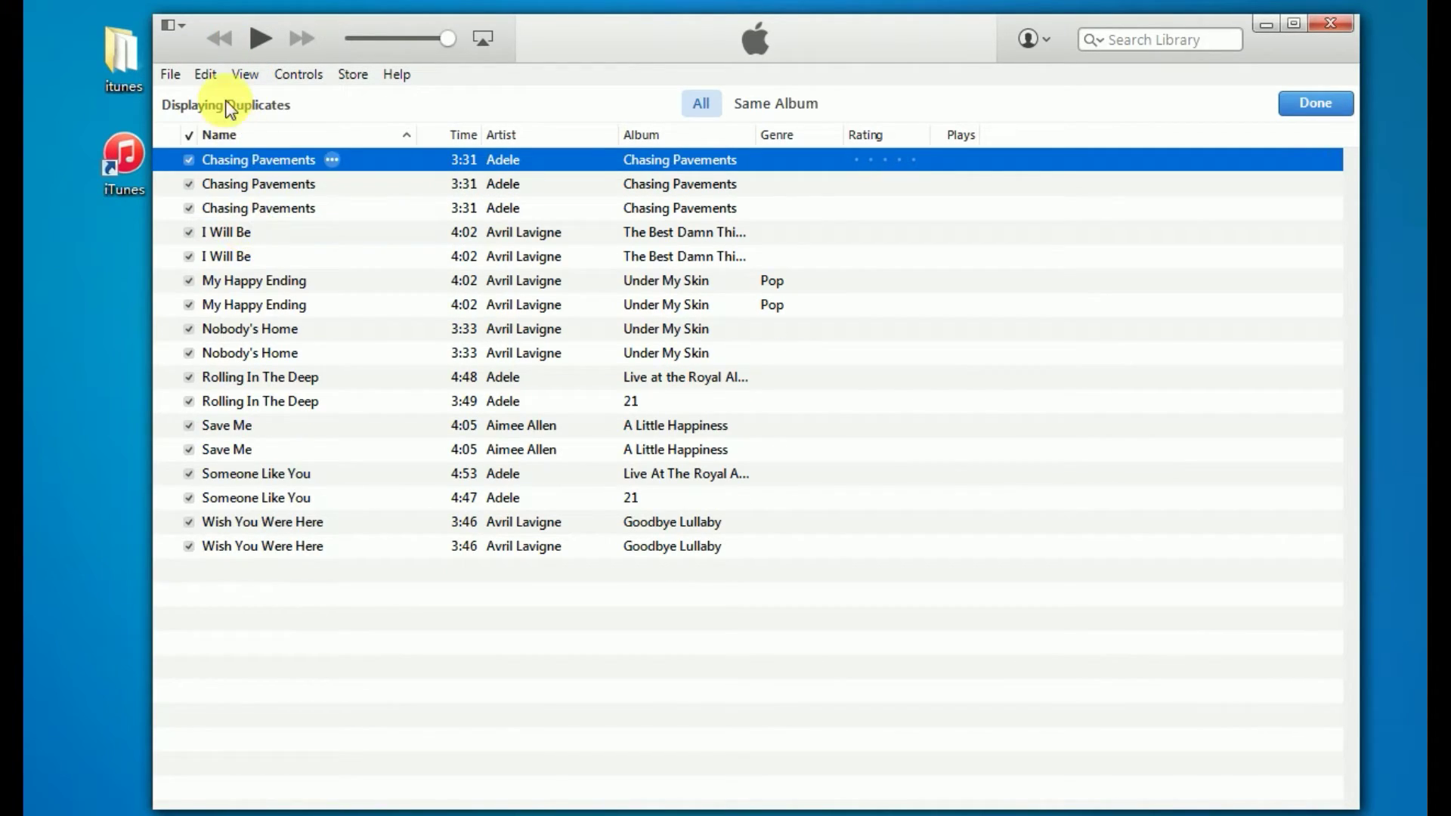
pyautogui.click(207, 74)
pyautogui.click(246, 228)
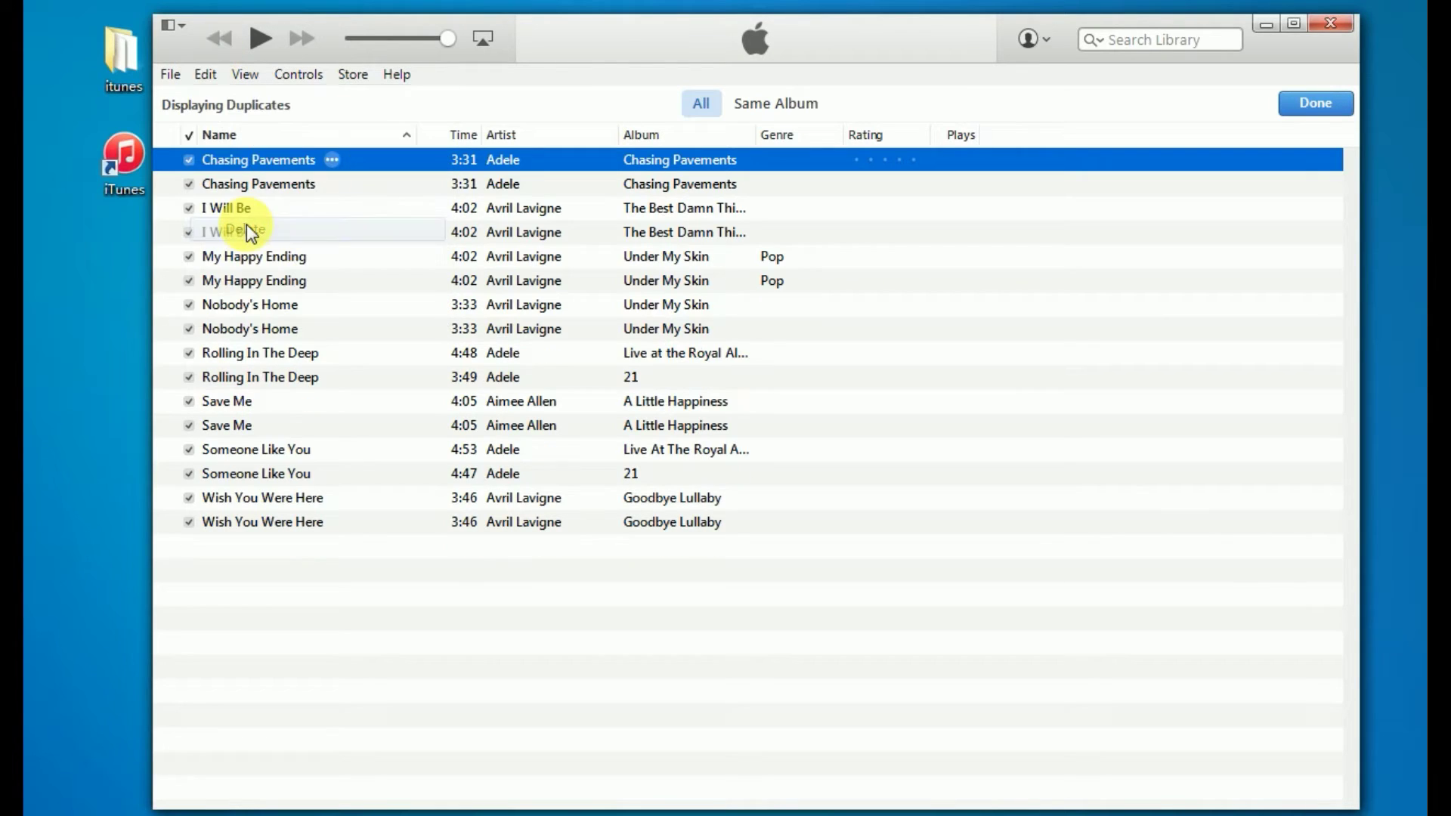
# Select all remaining songs in the duplicates list, delete them from the iTunes library, and leave the duplicates view
pyautogui.click(206, 73)
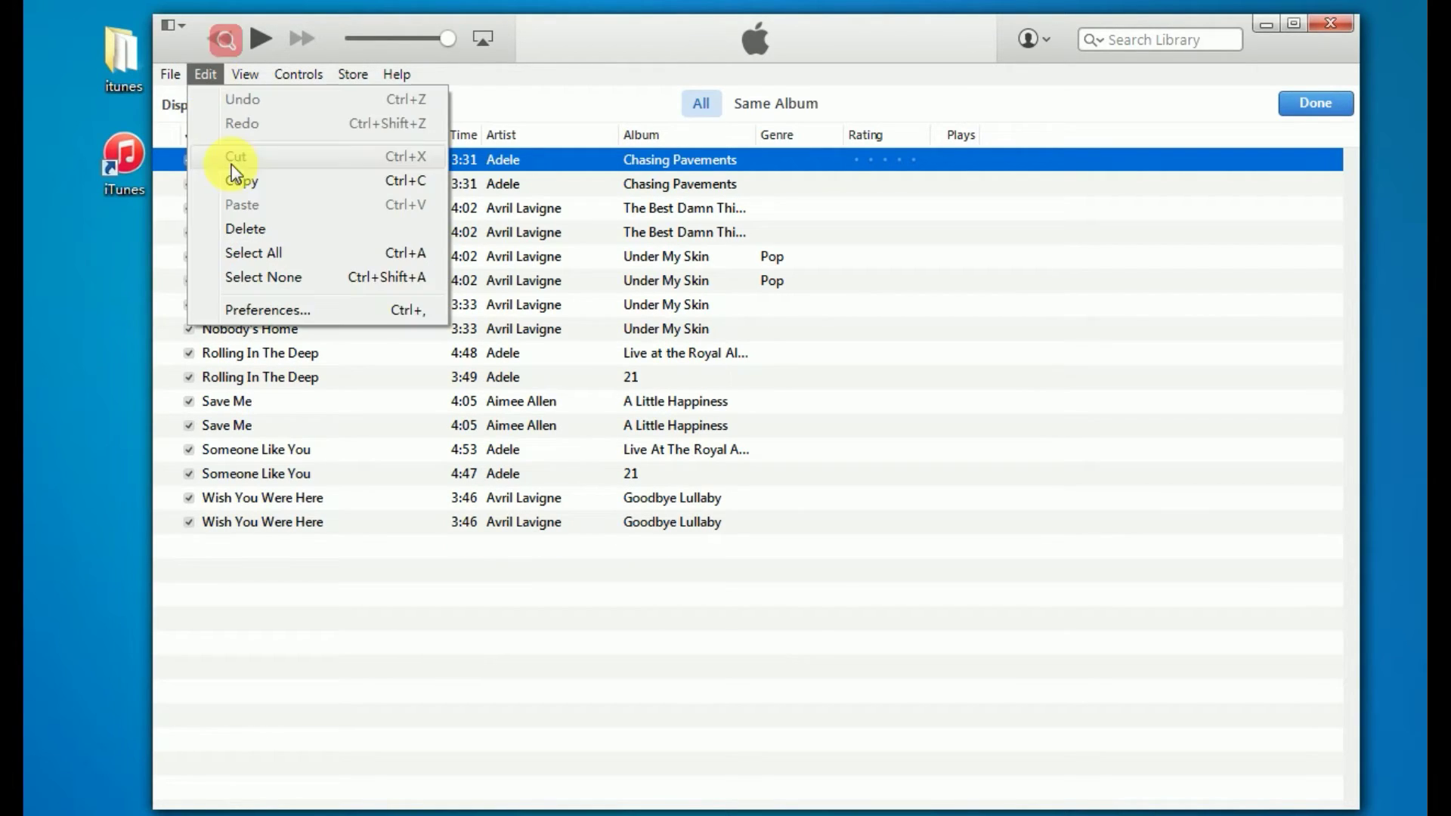
pyautogui.click(249, 253)
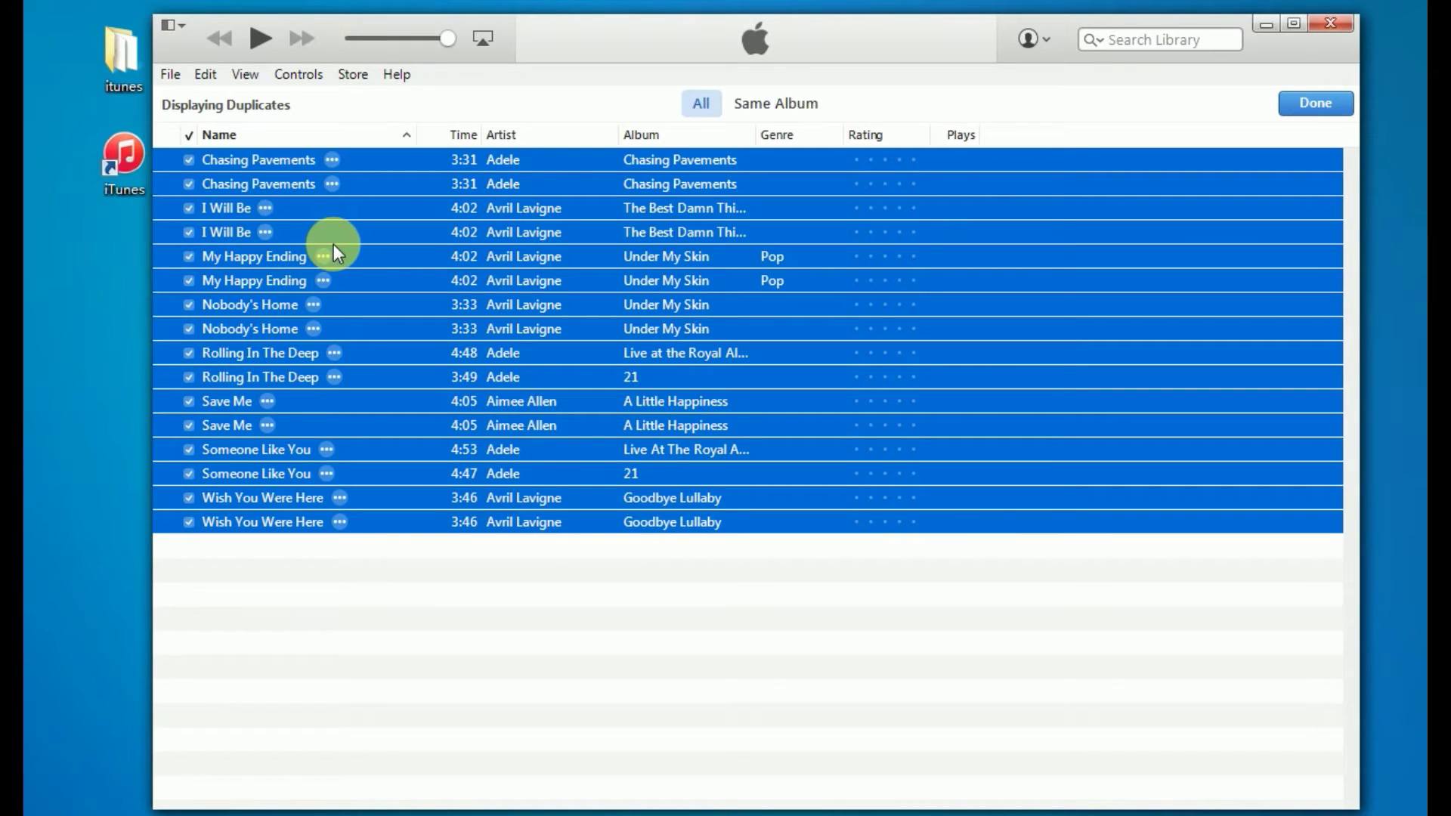
pyautogui.click(205, 73)
pyautogui.click(252, 229)
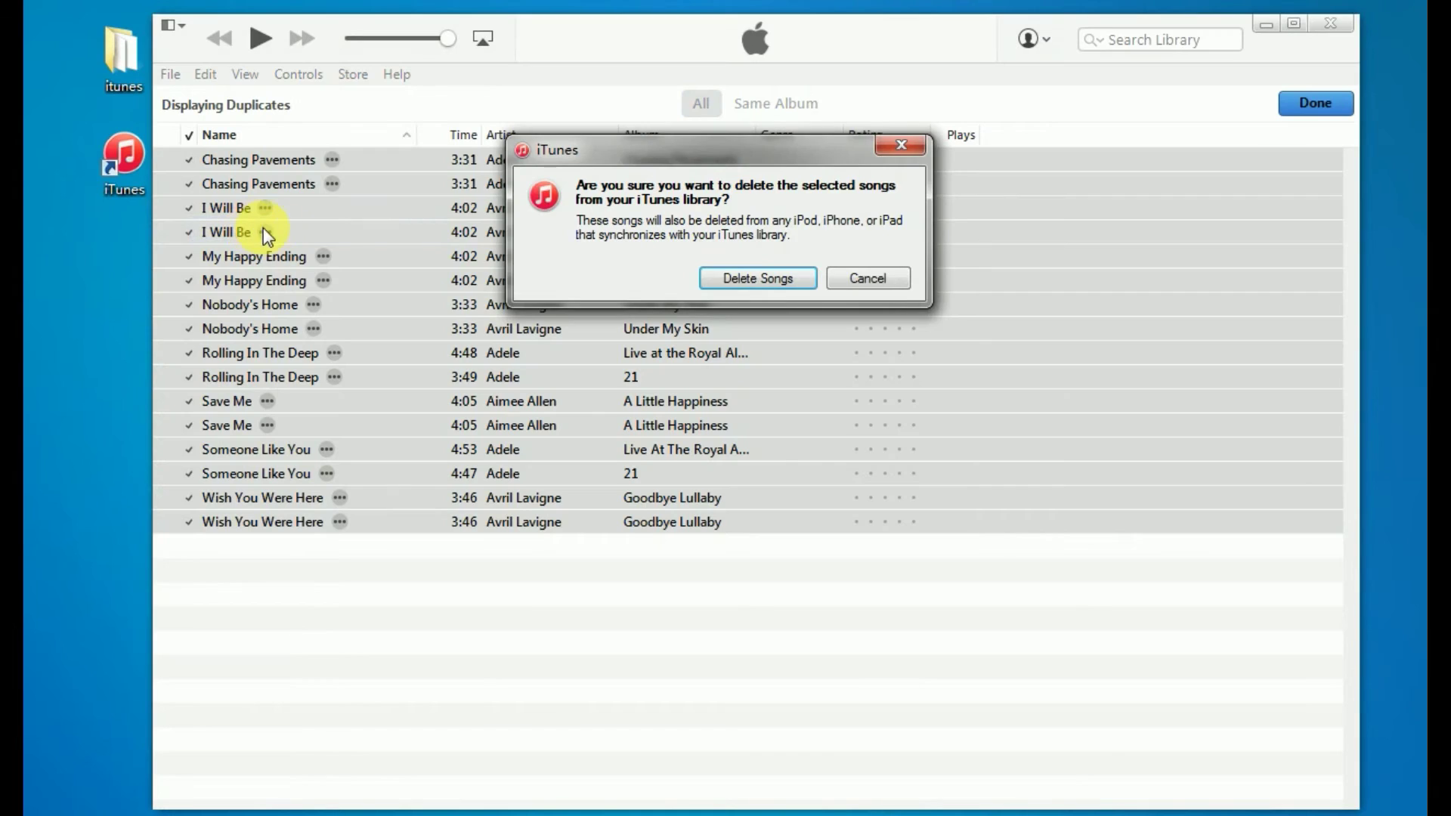
pyautogui.click(751, 287)
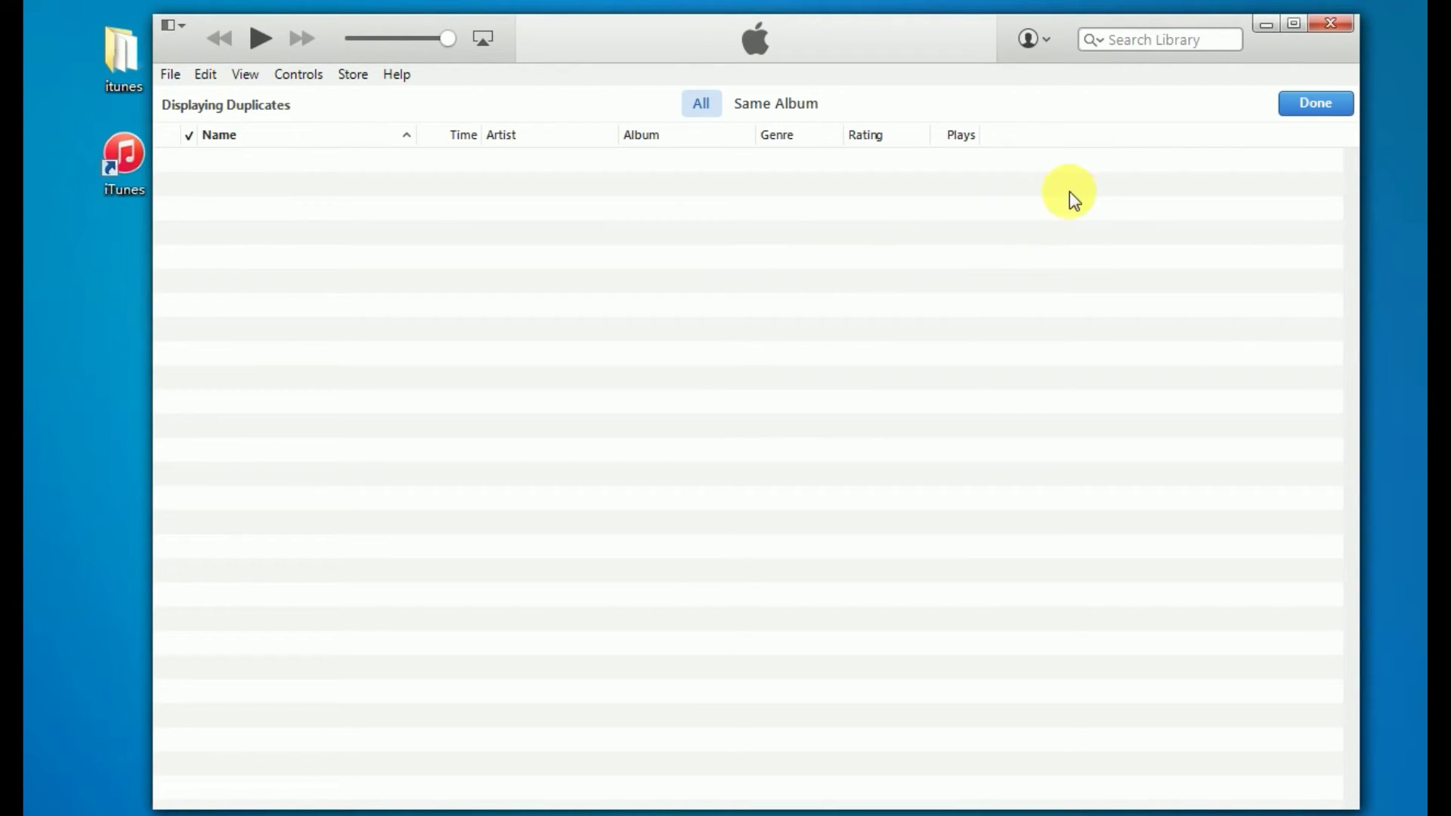
pyautogui.click(1318, 105)
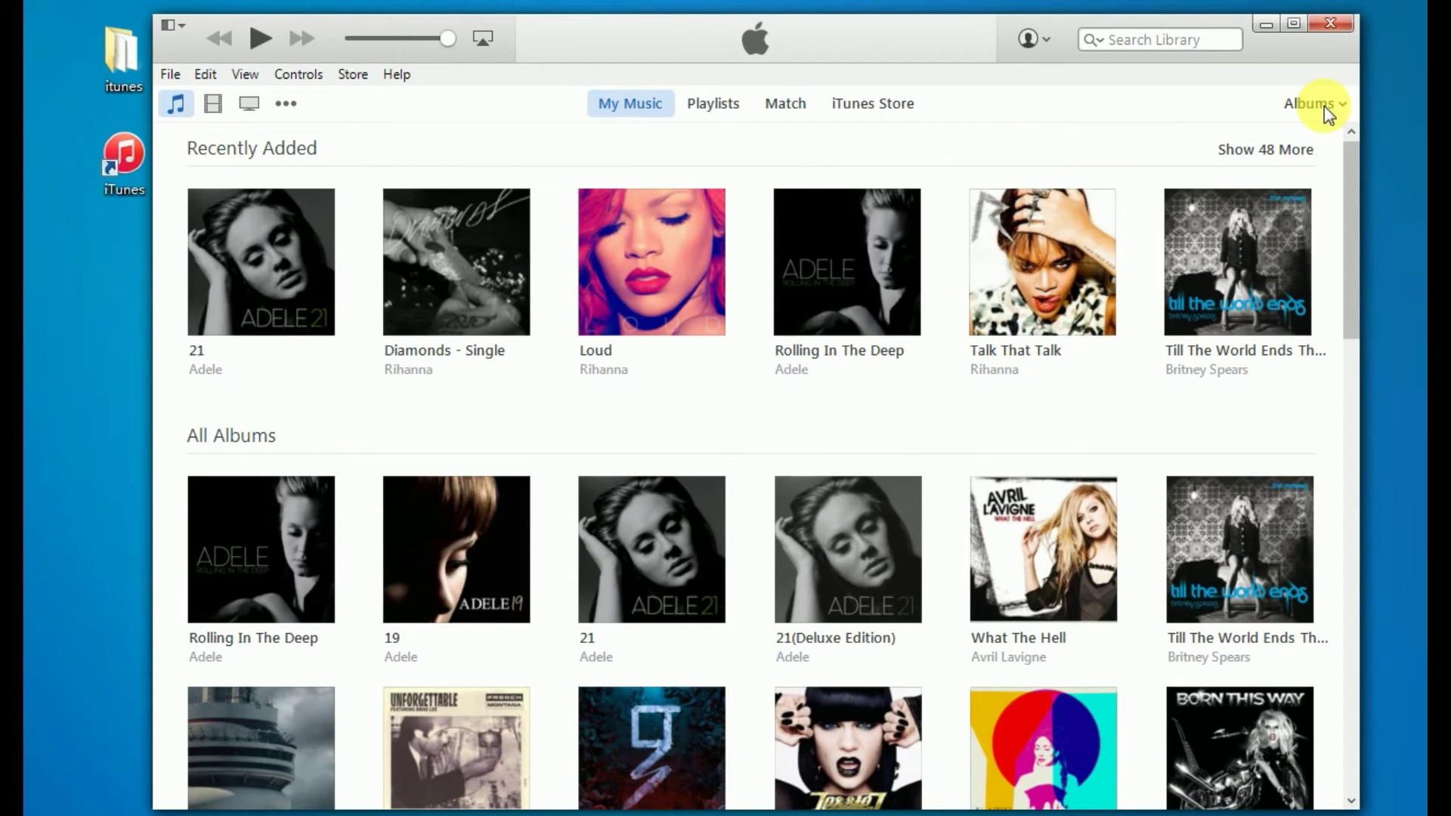
# Display the duplicate items again to check for remaining duplicates, and return to the music library
pyautogui.click(244, 74)
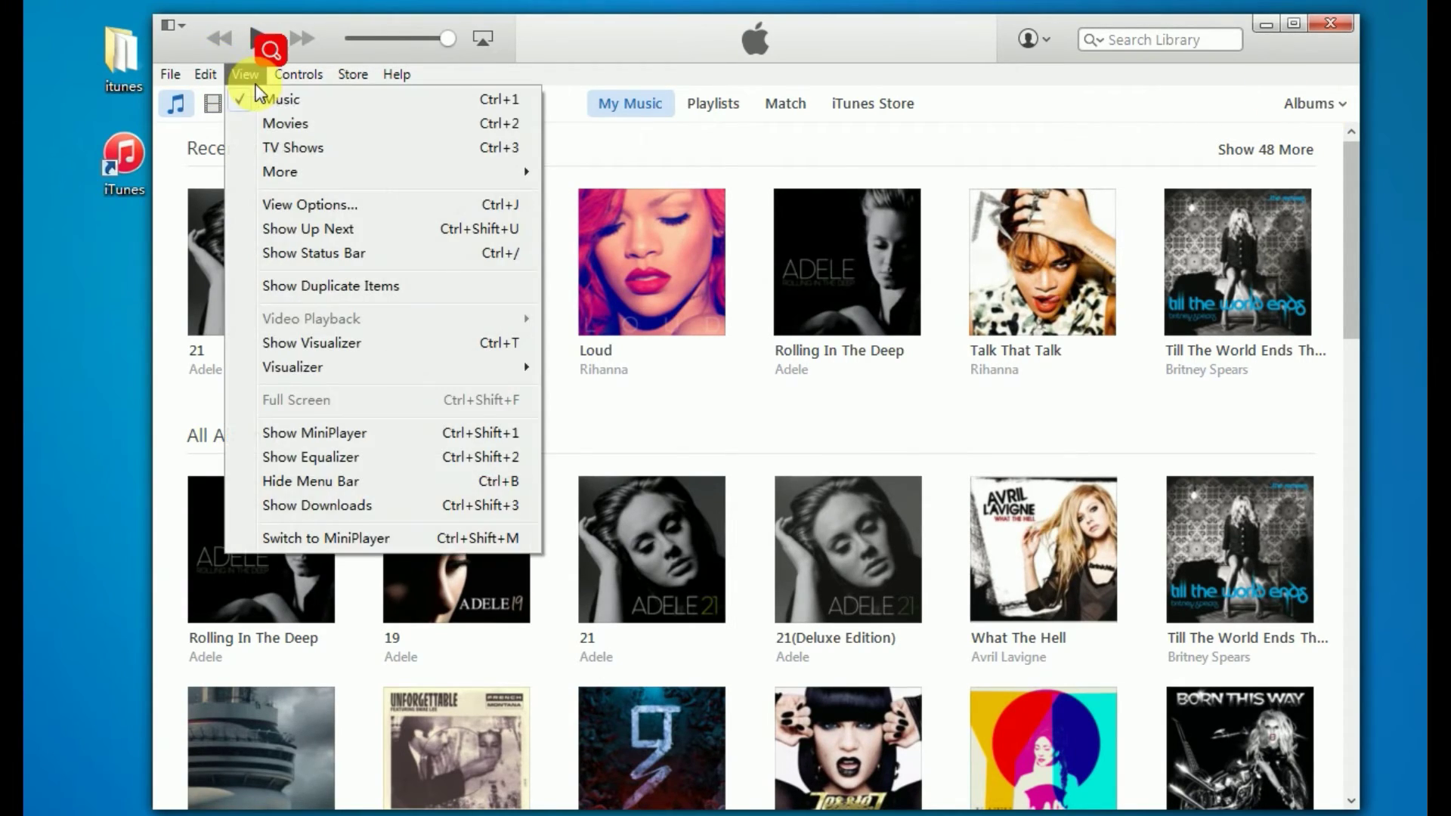
pyautogui.click(378, 288)
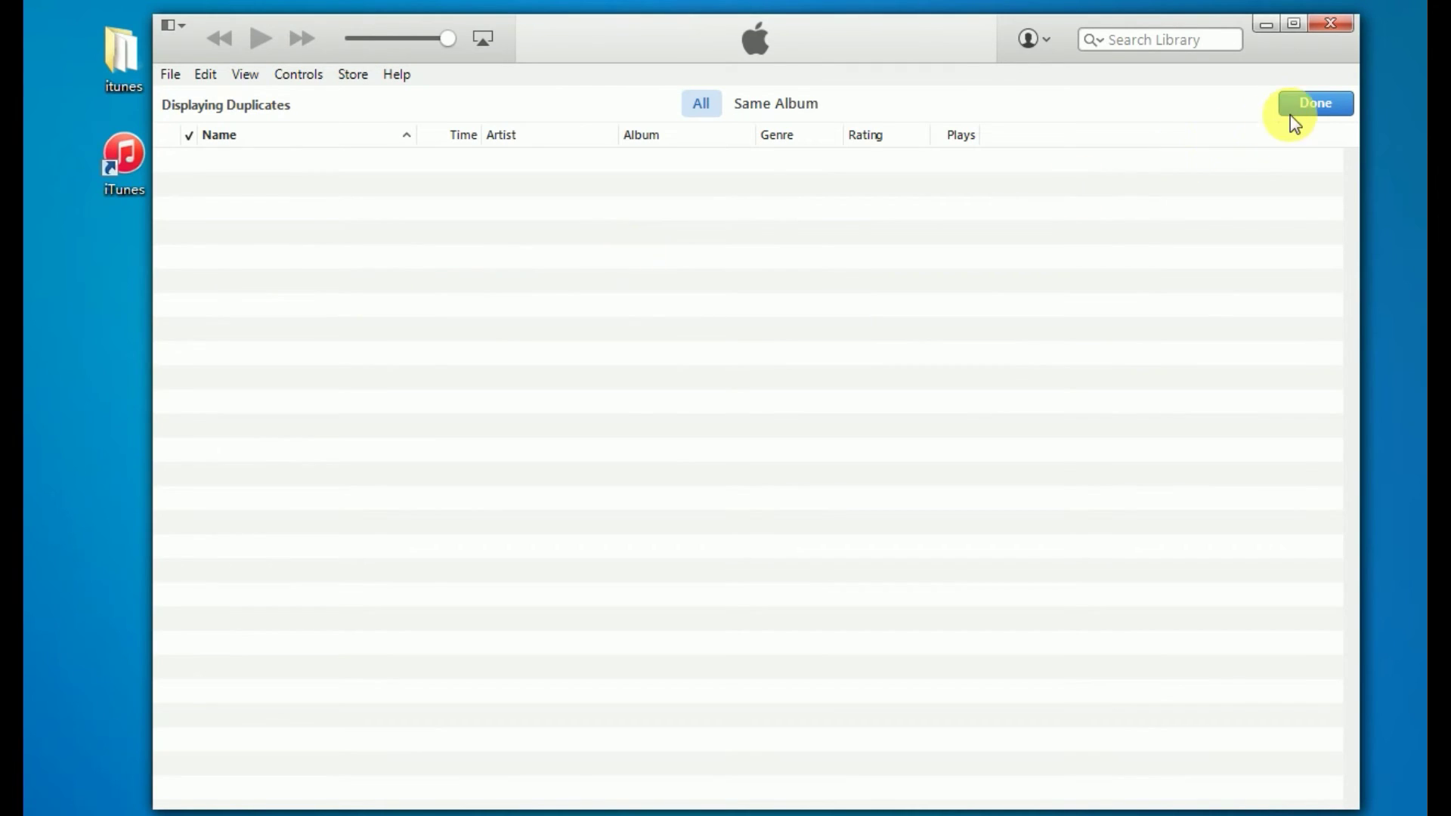
pyautogui.click(1319, 103)
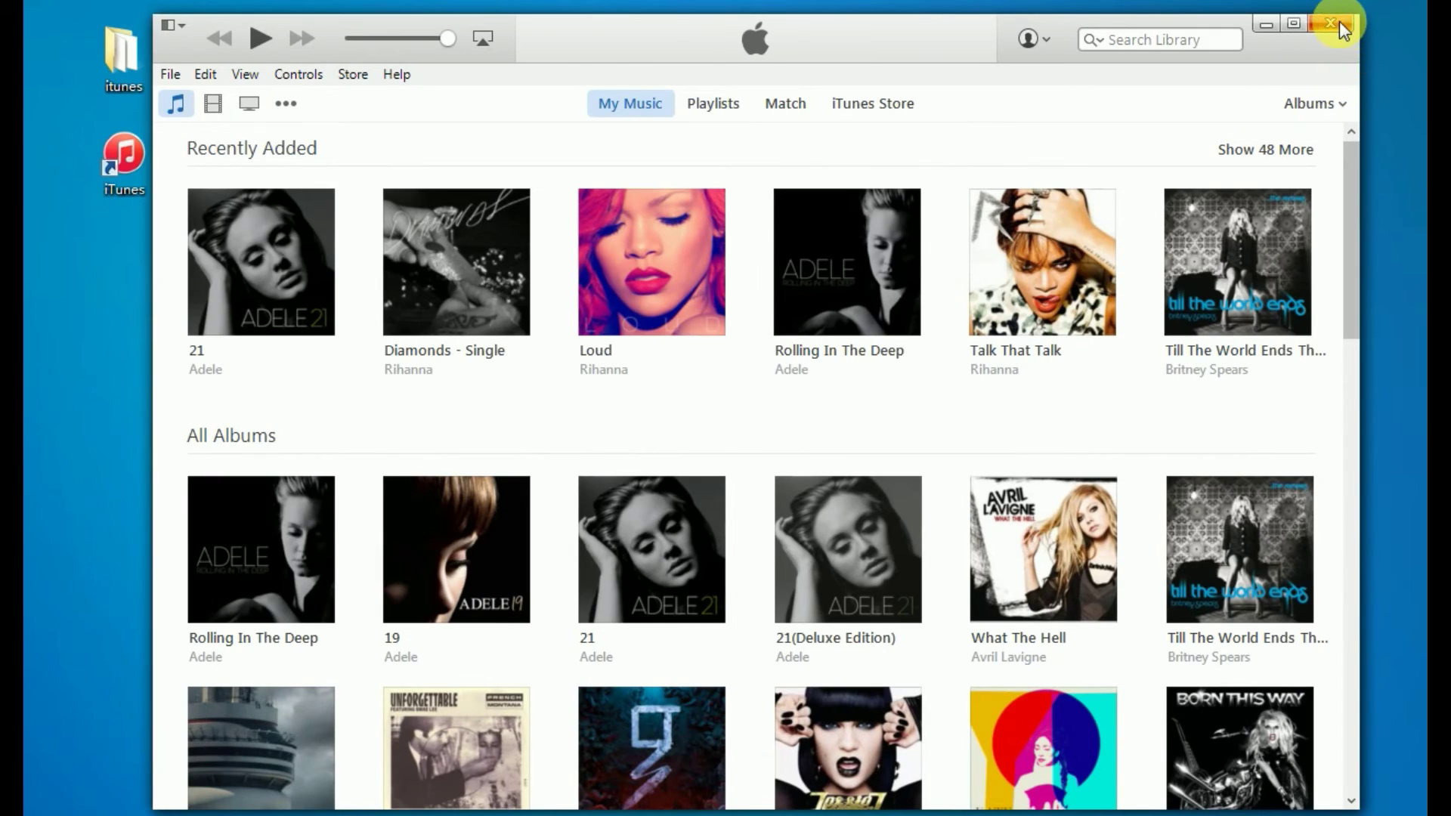